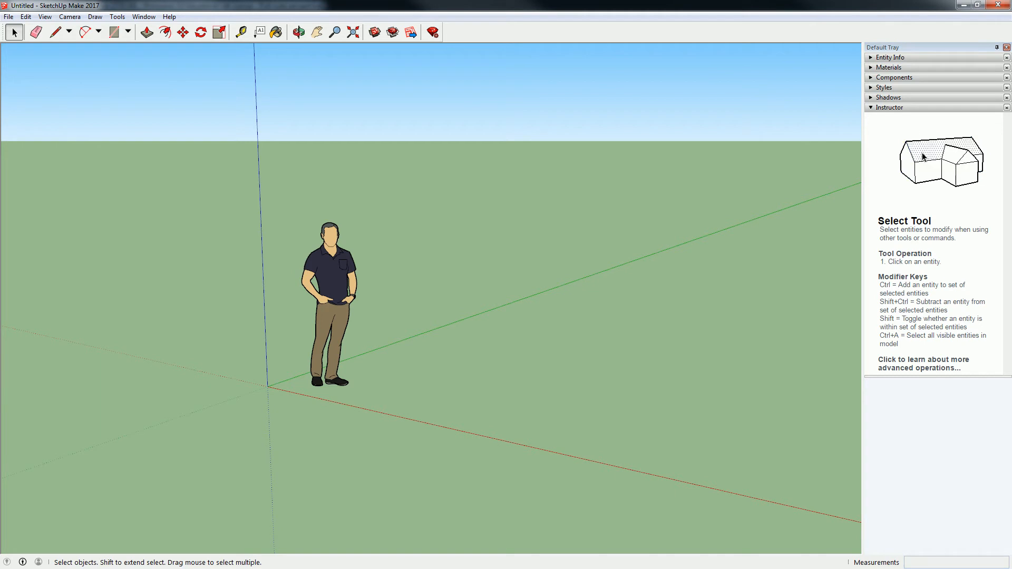
# Step: Move the selected person figure to the left so it stands at the axes origin
pyautogui.click(336, 272)
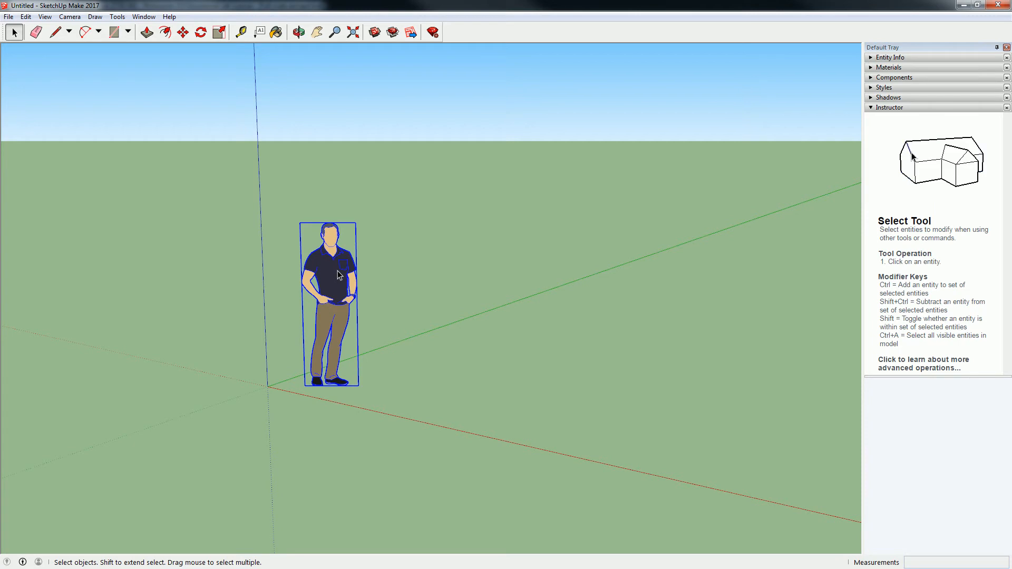
pyautogui.click(183, 32)
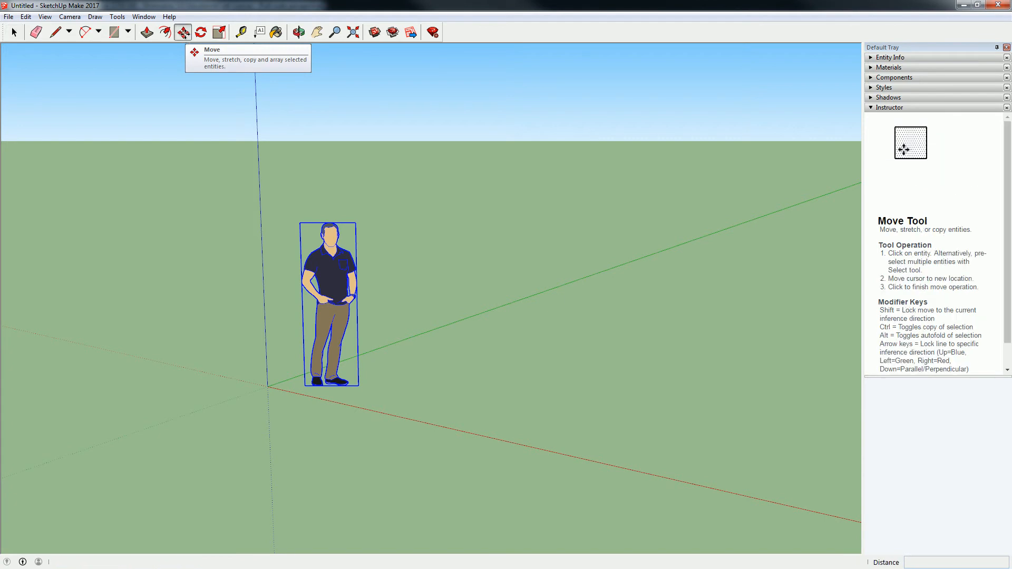
pyautogui.scroll(1, 336, 394)
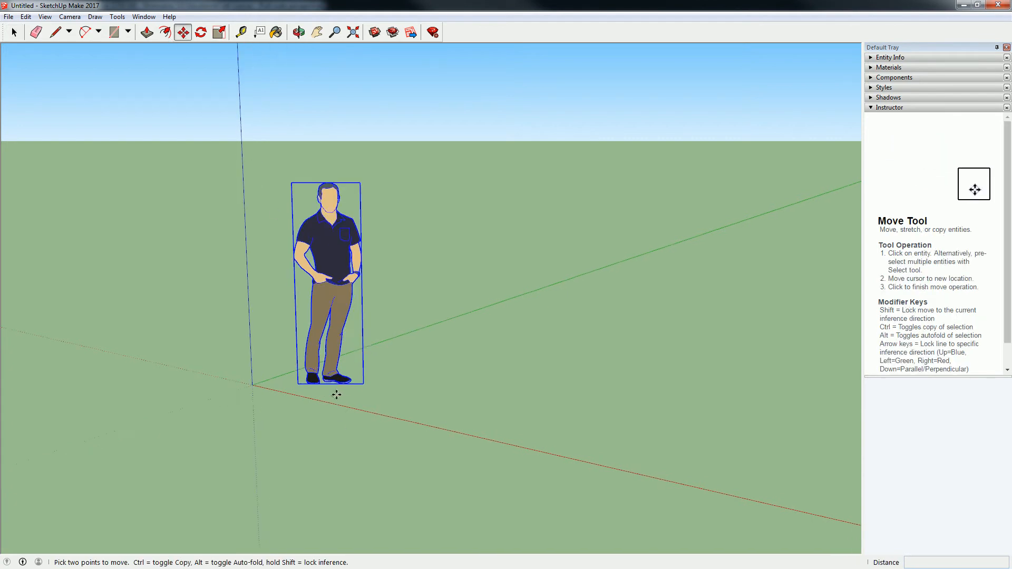
pyautogui.scroll(1, 336, 395)
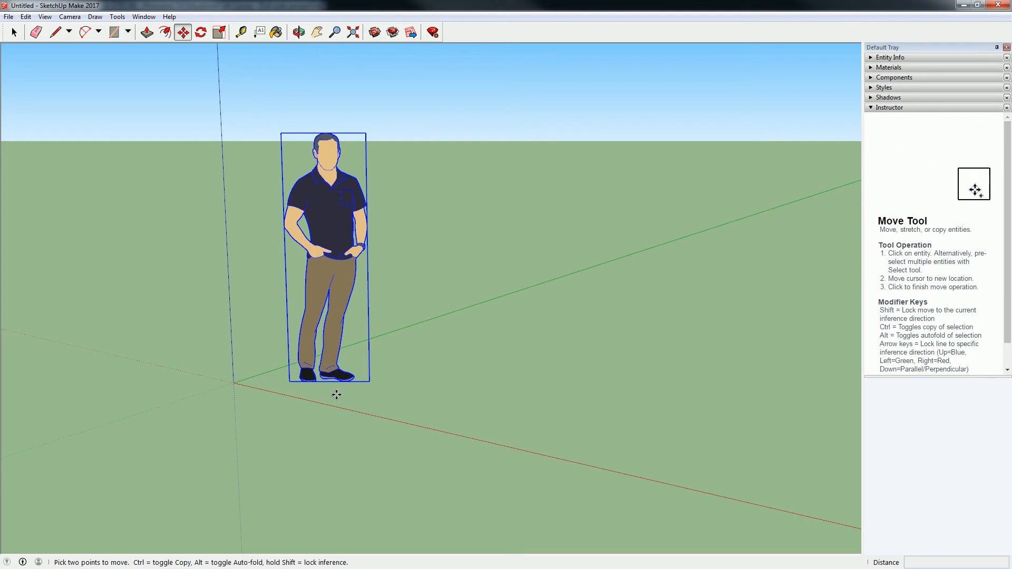
pyautogui.click(345, 384)
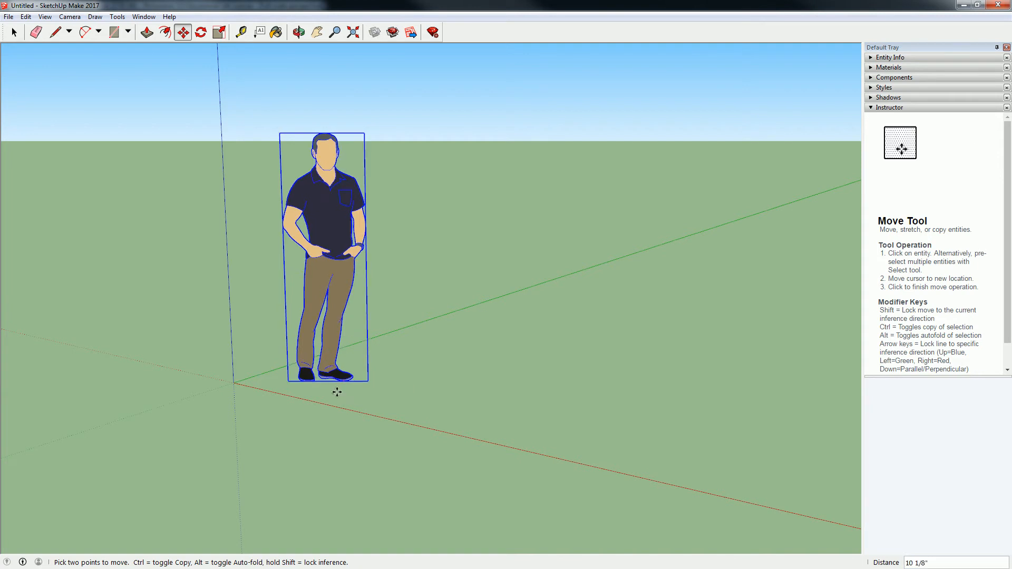
pyautogui.click(235, 376)
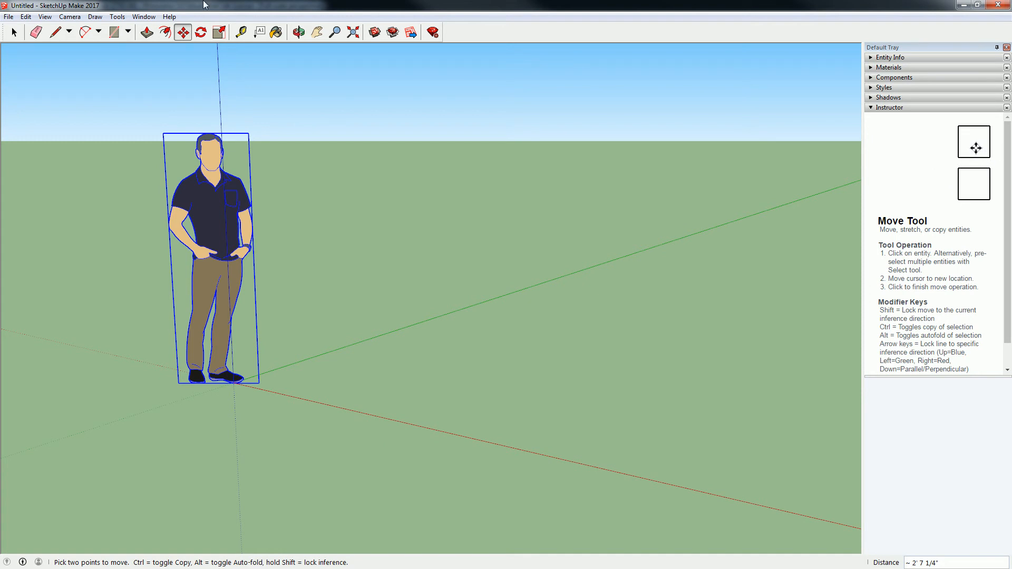
pyautogui.click(14, 32)
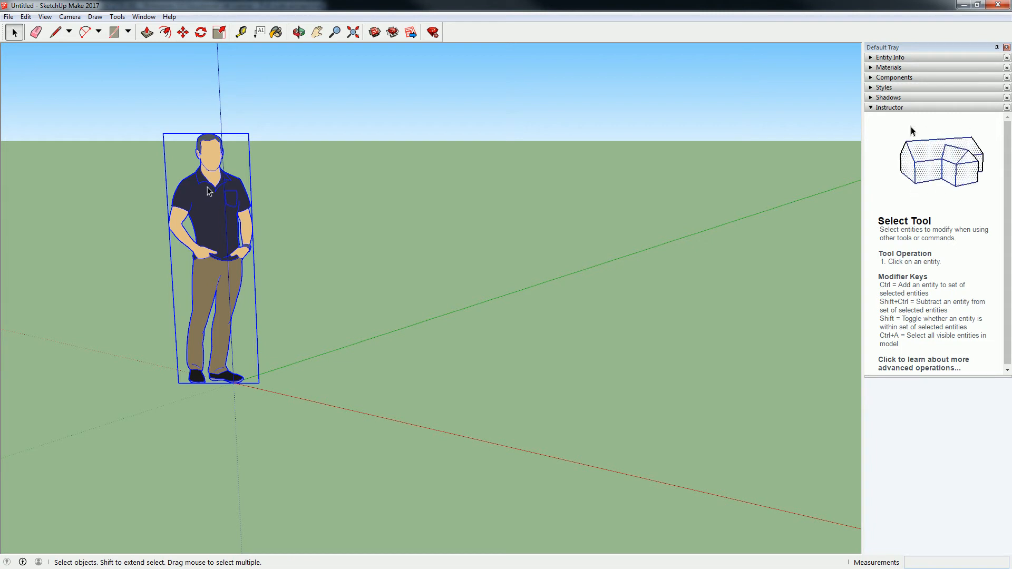
# Step: Delete the person figure, leaving an empty ground plane, and head to the File menu
pyautogui.press('Delete')
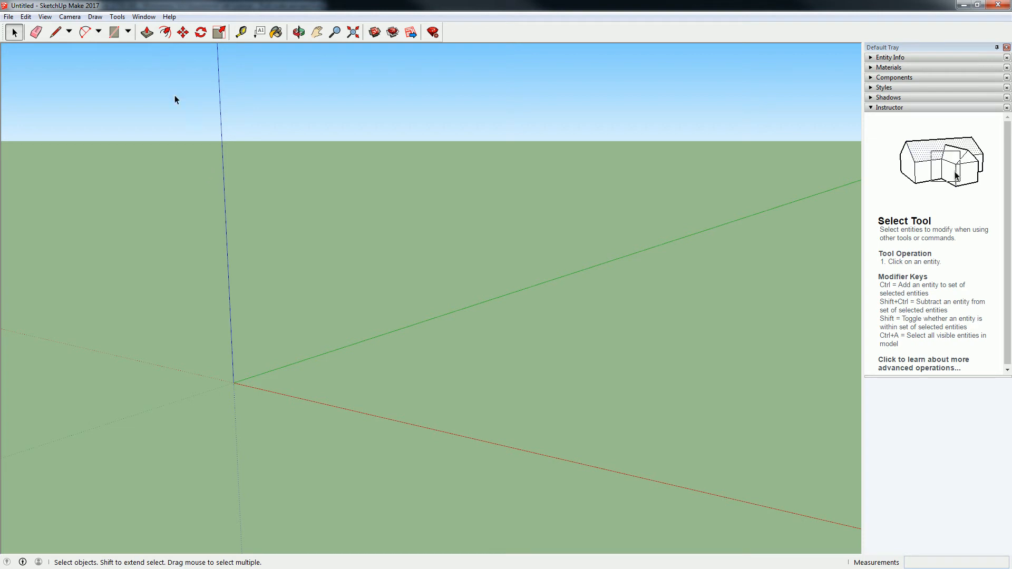
pyautogui.click(8, 17)
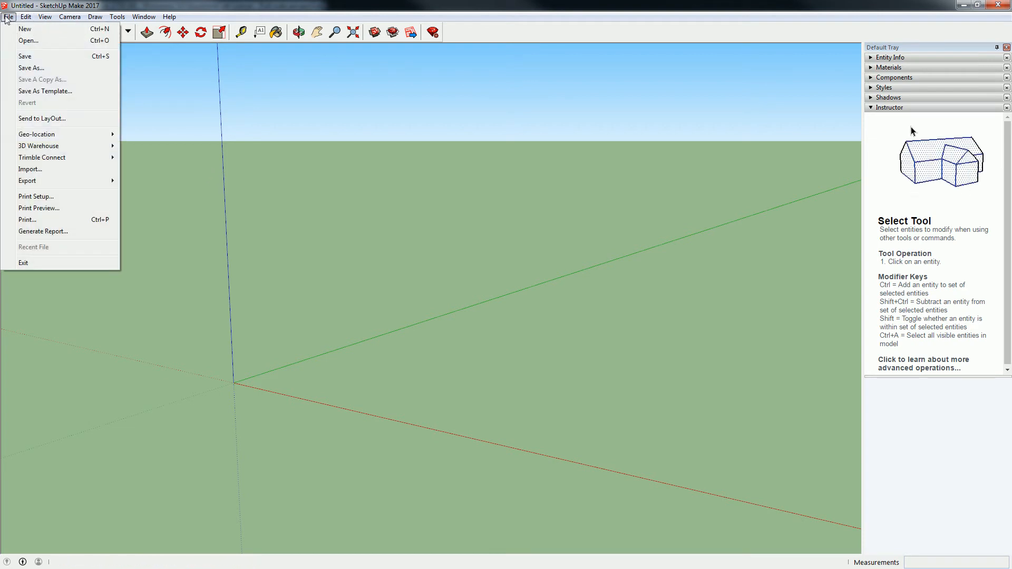
pyautogui.moveTo(38, 145)
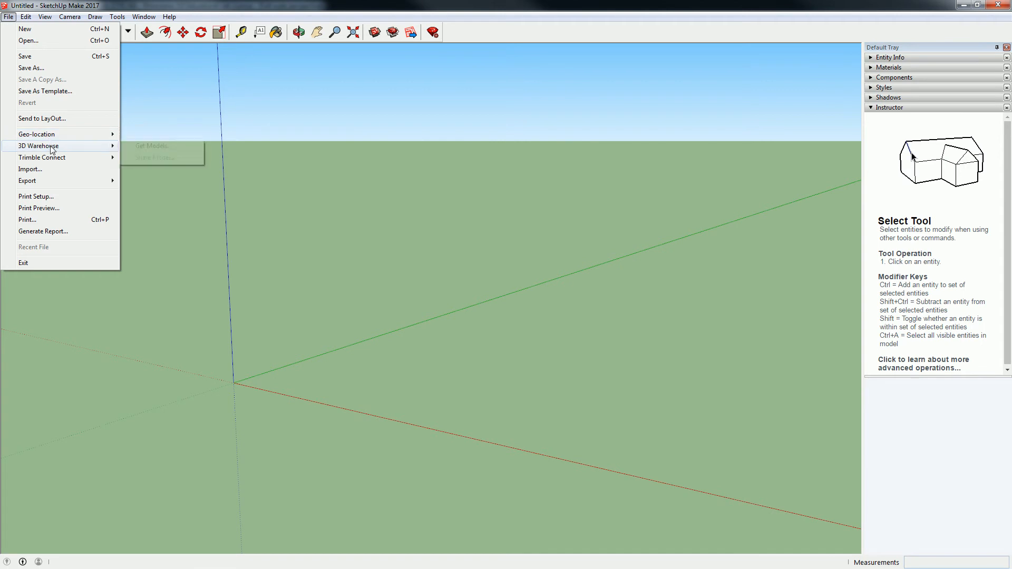
# Step: Launch 3D Warehouse Get Models, reposition and enlarge its window, and focus the search field
pyautogui.click(153, 145)
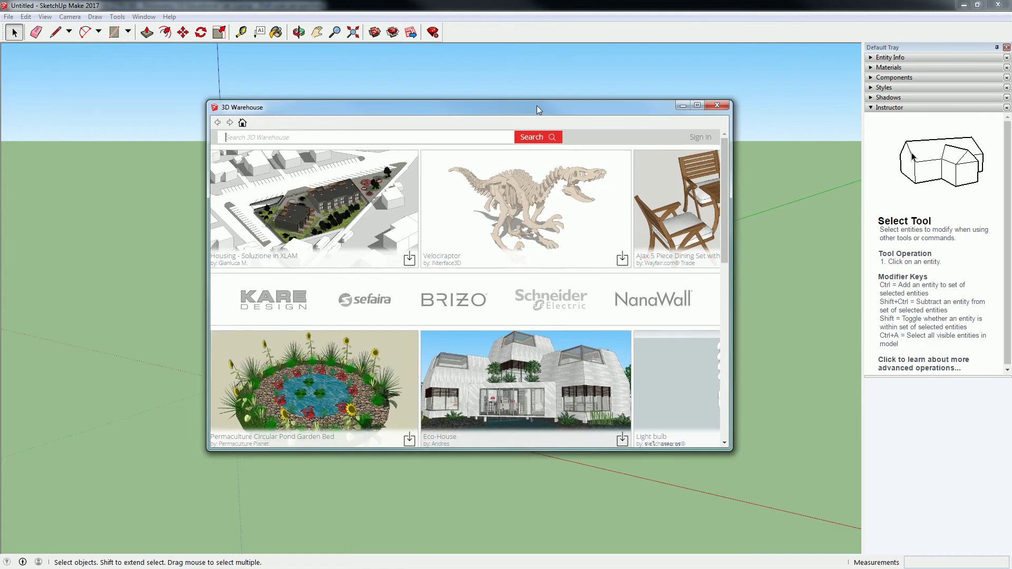
pyautogui.moveTo(537, 135); pyautogui.dragTo(455, 79)
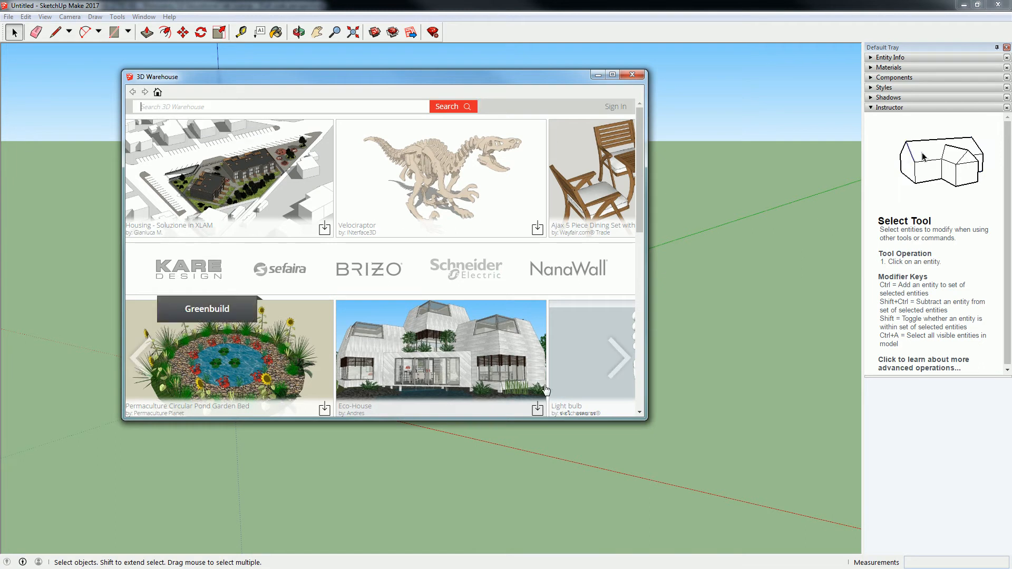
pyautogui.moveTo(647, 419); pyautogui.dragTo(941, 481)
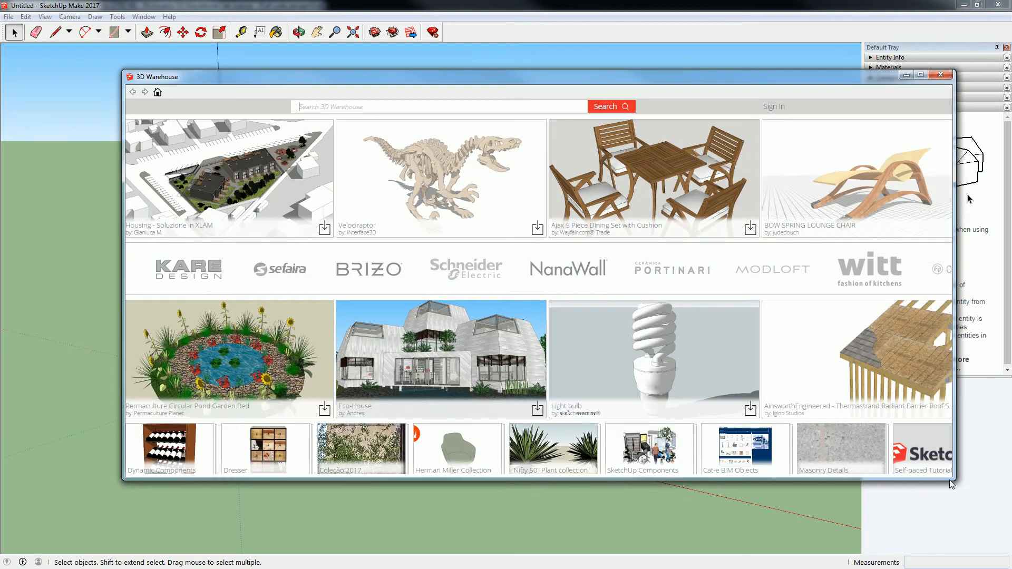
pyautogui.click(549, 101)
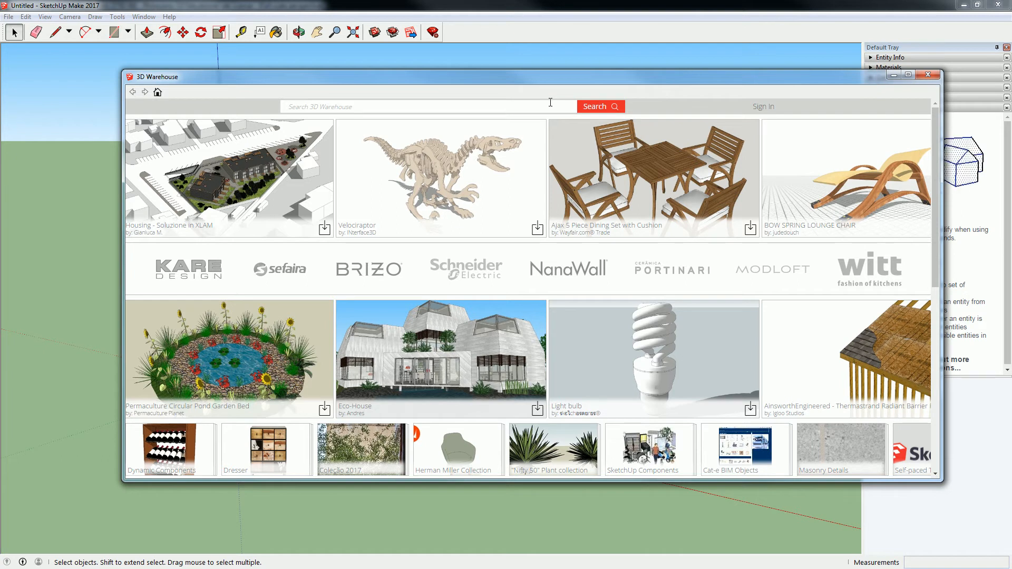
pyautogui.write('office w')
pyautogui.write('orkstati')
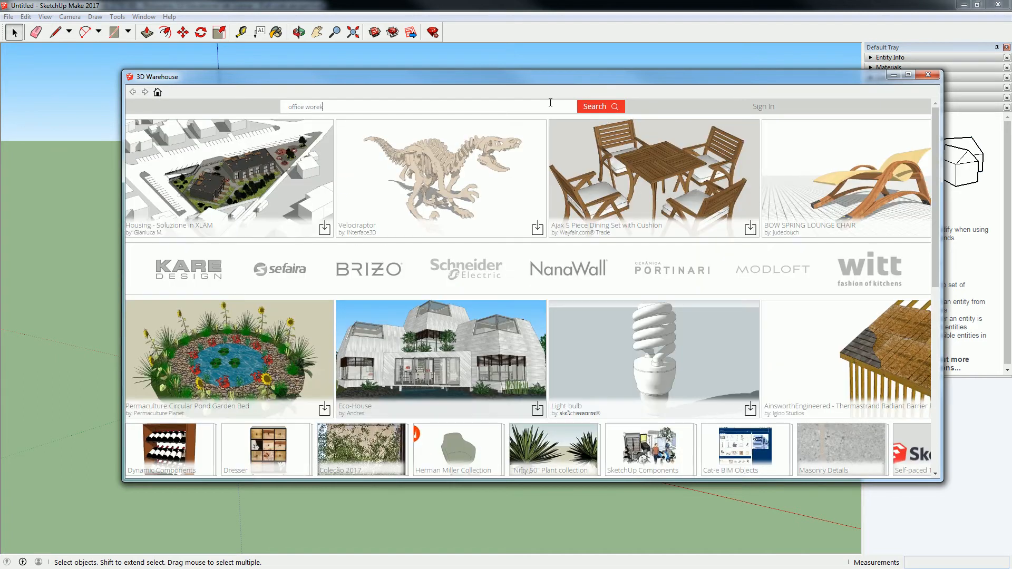
pyautogui.write('on')
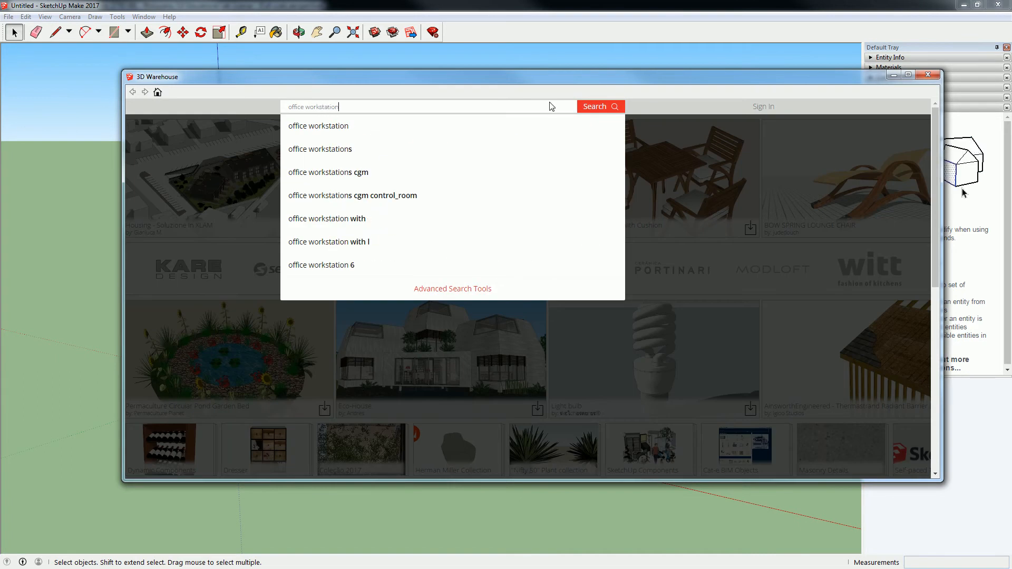
pyautogui.press('Return')
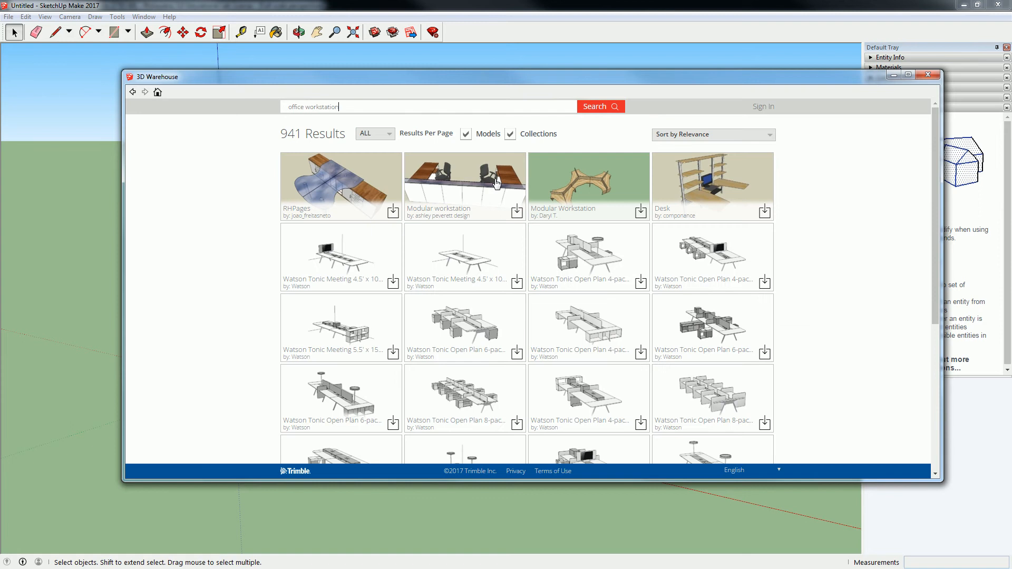
pyautogui.scroll(-5, 538, 297)
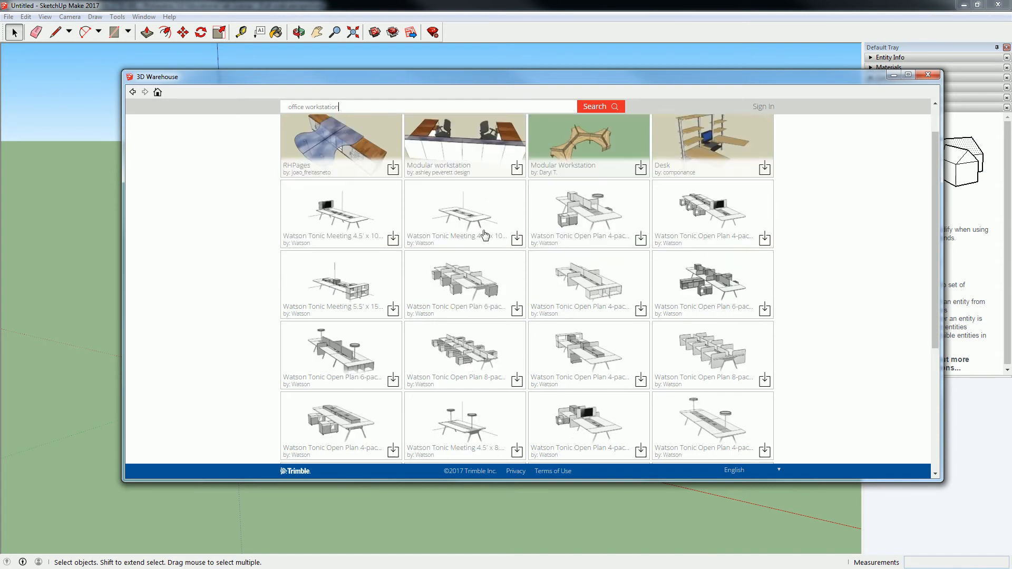
pyautogui.scroll(-3, 539, 297)
pyautogui.scroll(-5, 560, 213)
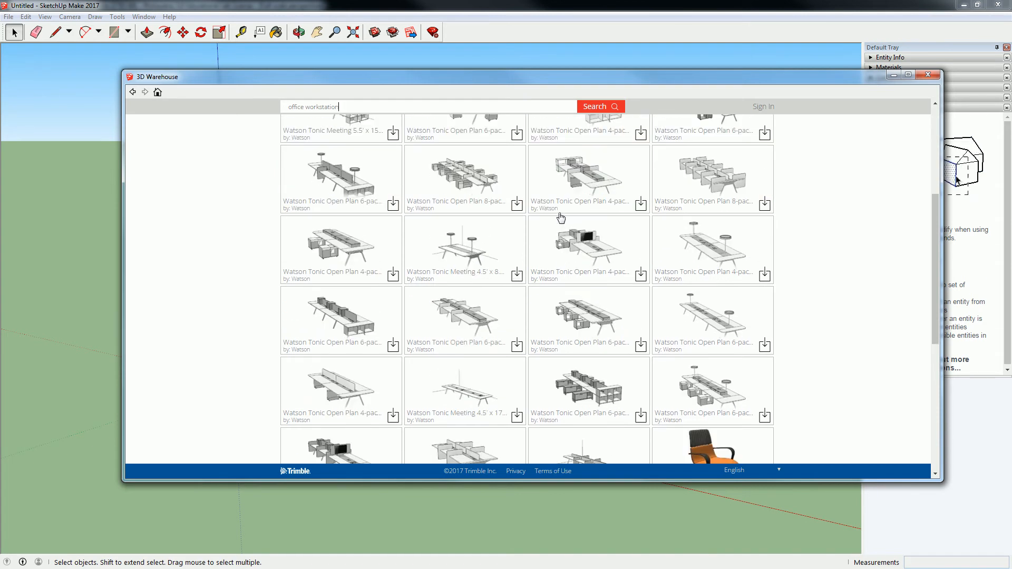
pyautogui.scroll(-8, 569, 237)
pyautogui.scroll(-6, 584, 258)
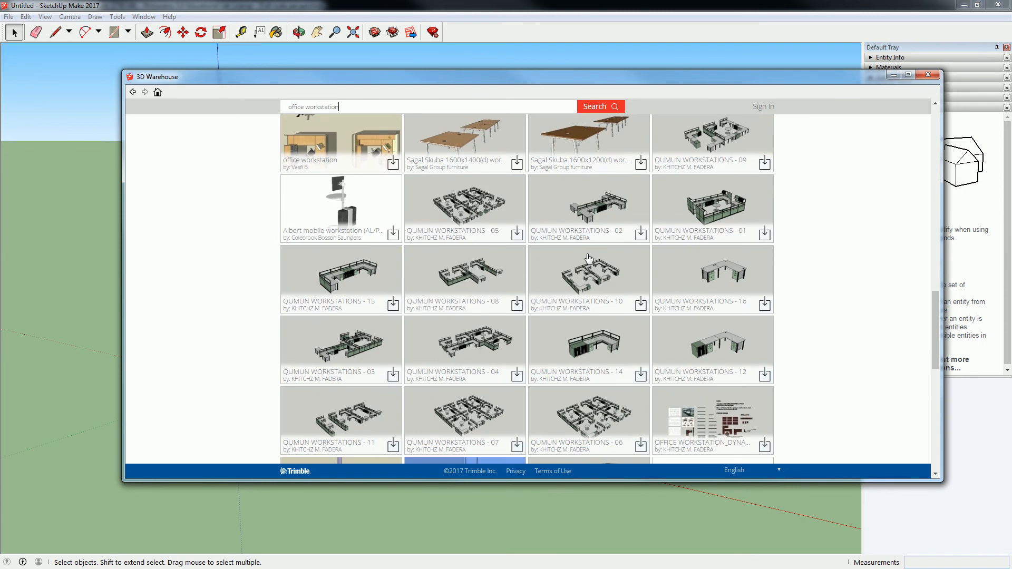
pyautogui.scroll(-6, 590, 259)
pyautogui.scroll(-5, 597, 258)
pyautogui.scroll(5, 498, 243)
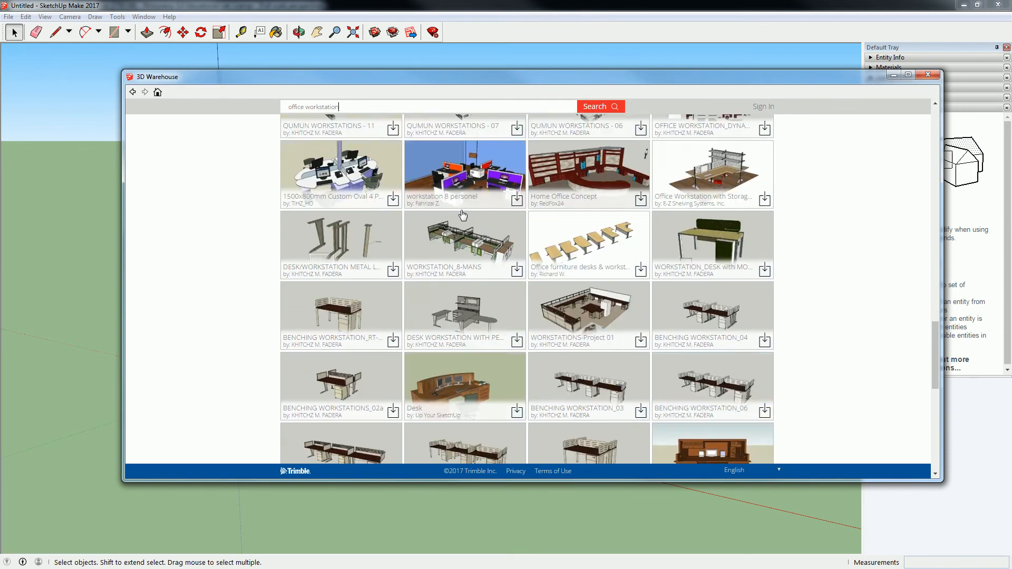
pyautogui.scroll(5, 498, 243)
pyautogui.scroll(-5, 490, 222)
pyautogui.scroll(-4, 488, 190)
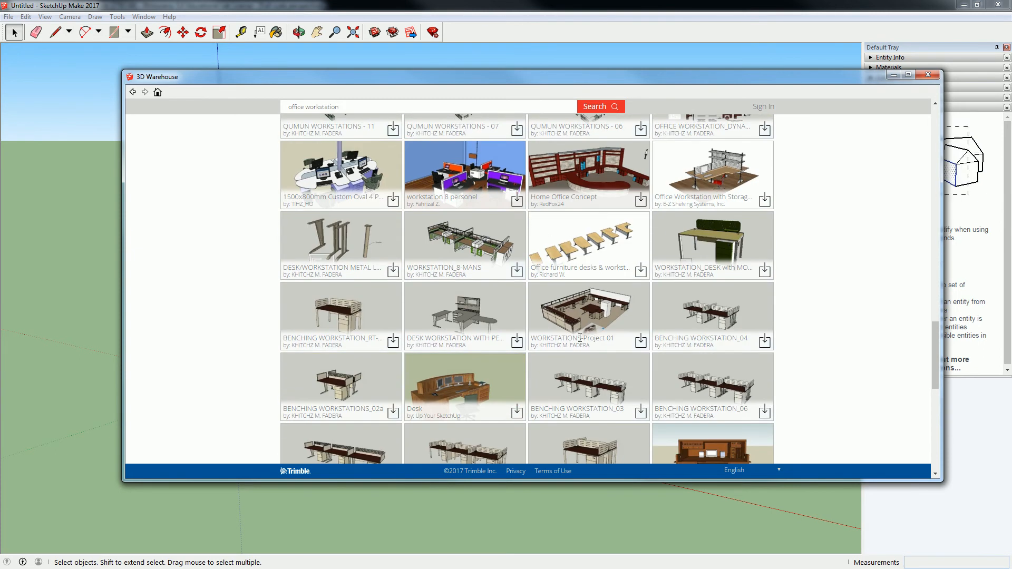
pyautogui.scroll(-5, 601, 315)
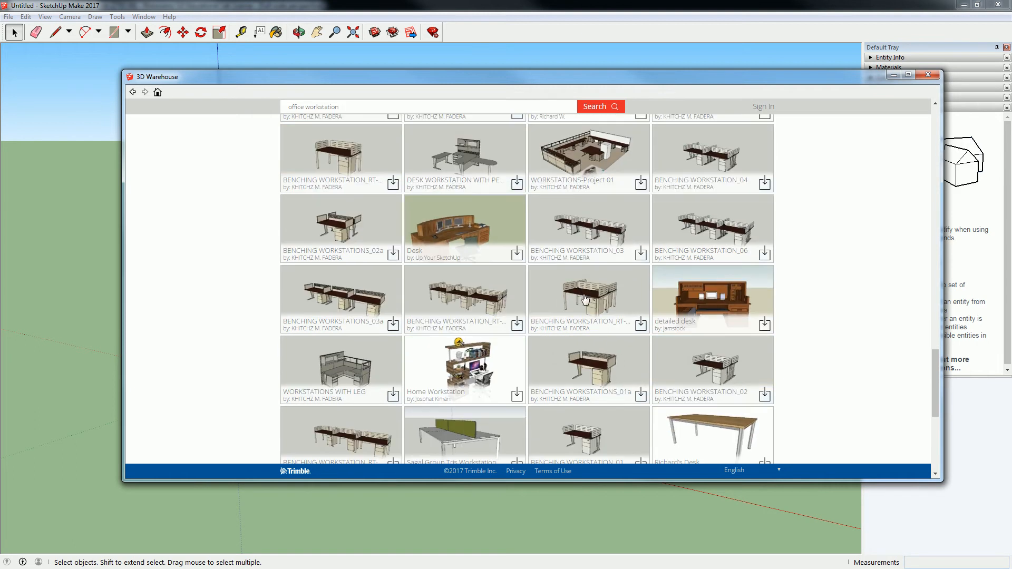
pyautogui.scroll(-2, 578, 280)
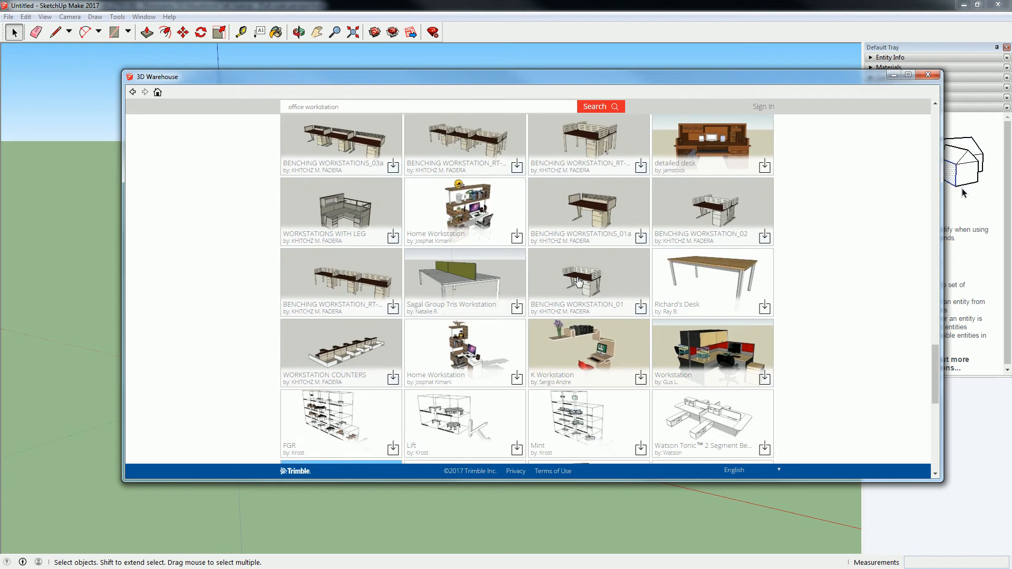
pyautogui.scroll(5, 495, 259)
pyautogui.scroll(3, 495, 258)
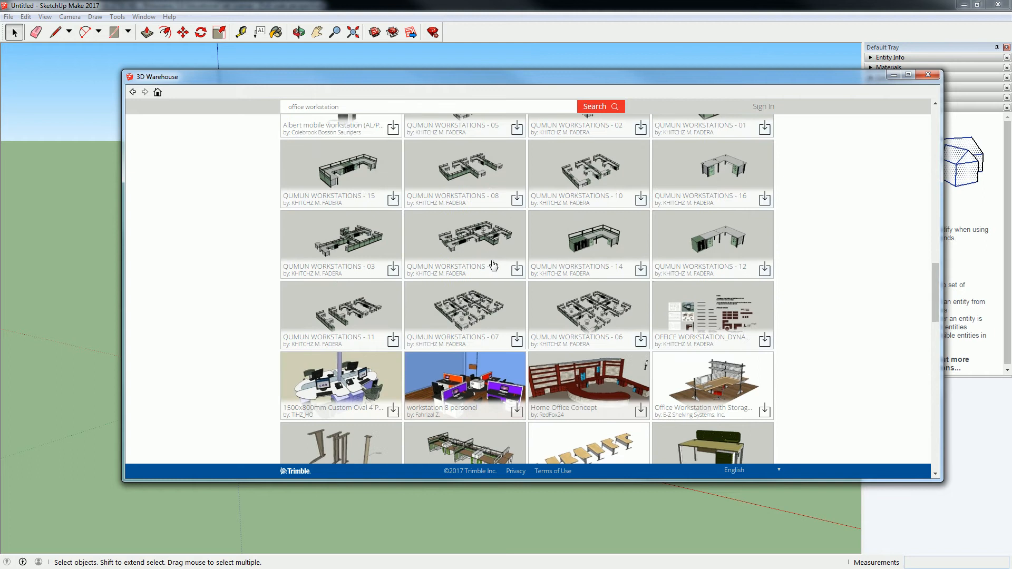
pyautogui.scroll(3, 495, 259)
pyautogui.scroll(3, 498, 262)
pyautogui.scroll(2, 500, 267)
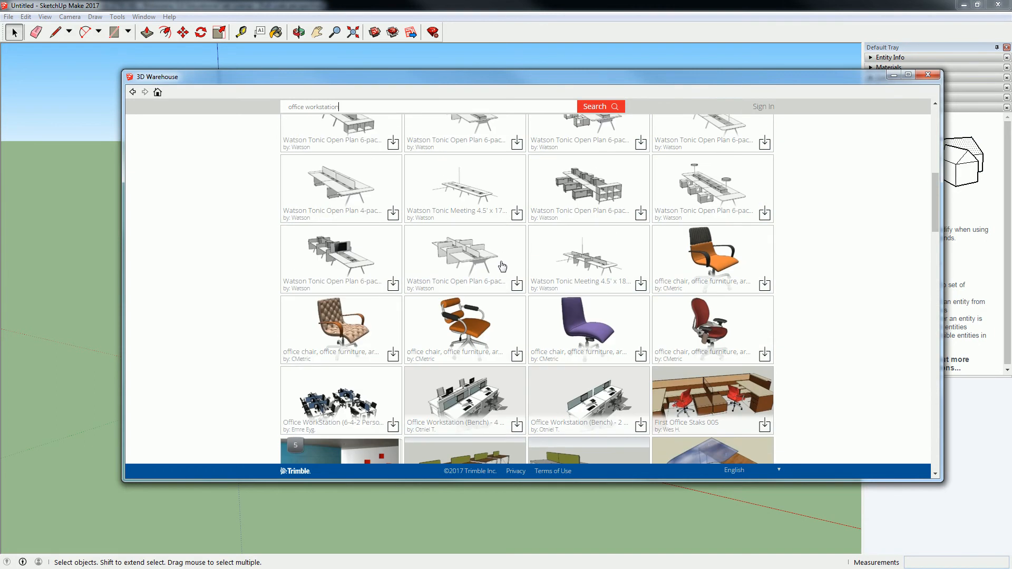
pyautogui.scroll(5, 510, 273)
pyautogui.scroll(4, 494, 298)
pyautogui.scroll(1, 494, 298)
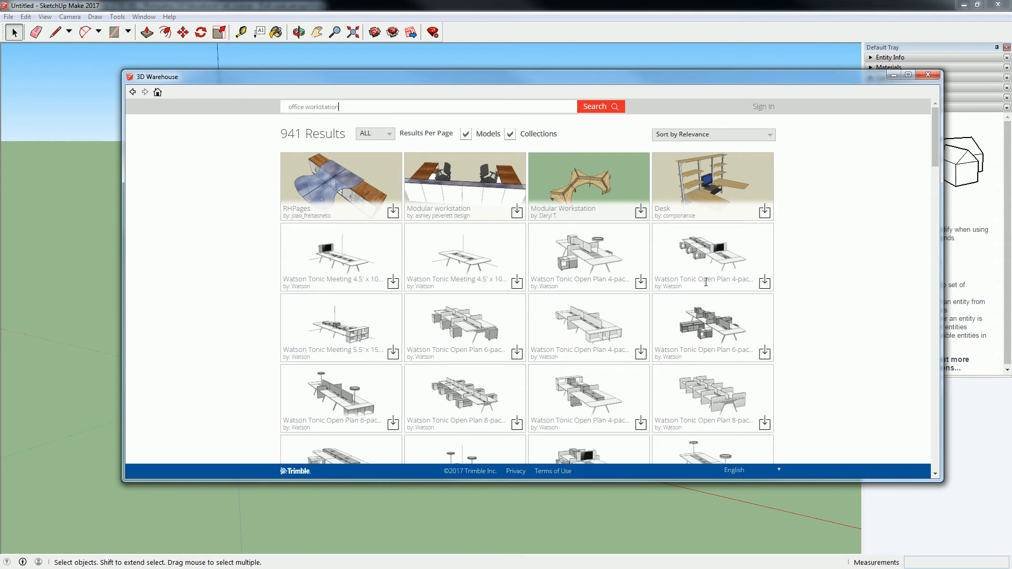
pyautogui.scroll(-2, 637, 285)
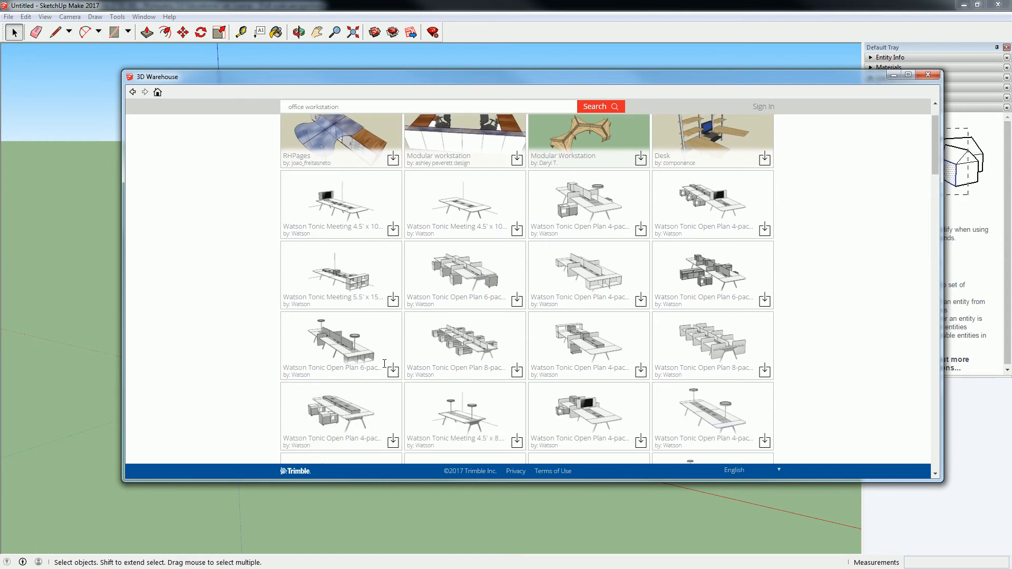
# Step: Download the Watson Tonic Open Plan 6-pack, accept the terms, and load it into the model
pyautogui.click(395, 323)
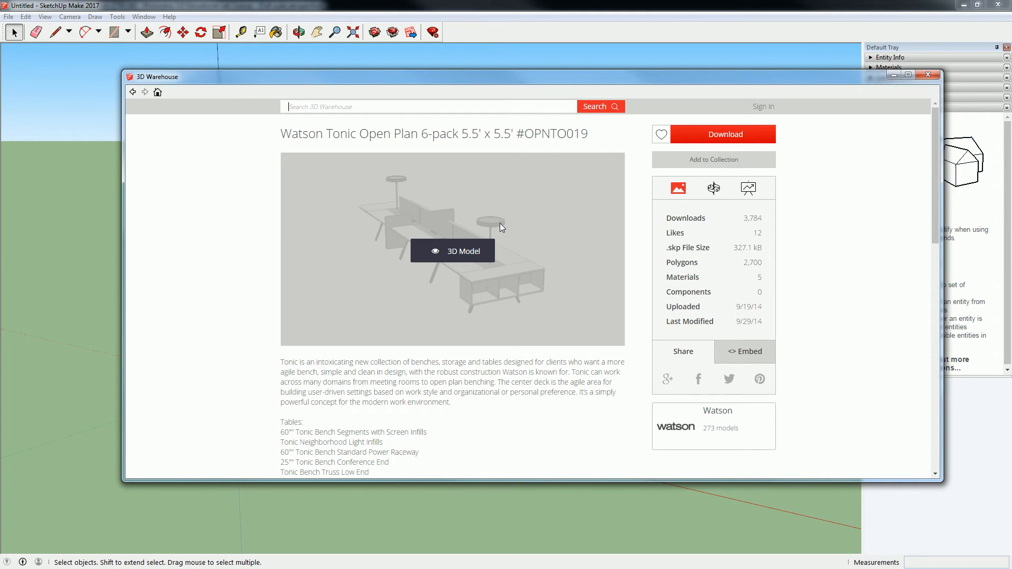
pyautogui.click(725, 134)
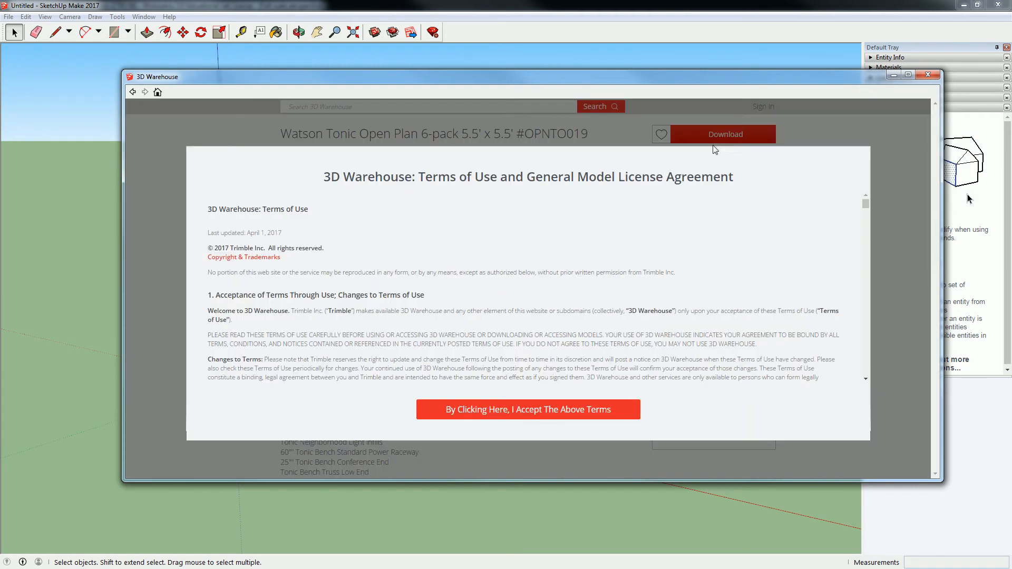
pyautogui.click(491, 409)
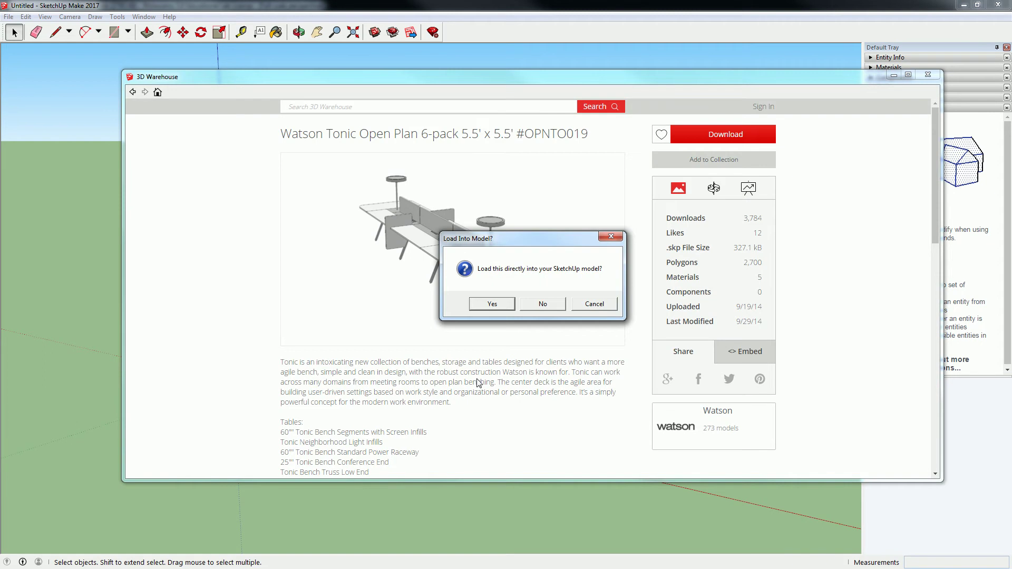
pyautogui.click(492, 304)
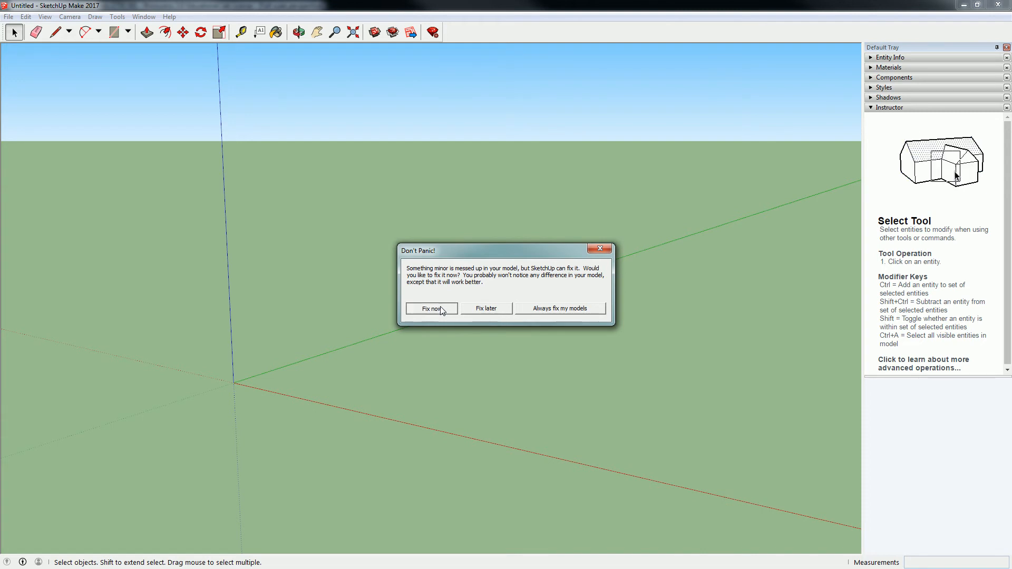
# Step: Let SketchUp fix the model's minor problem and confirm, so the workstation attaches for placing
pyautogui.click(430, 308)
pyautogui.click(472, 303)
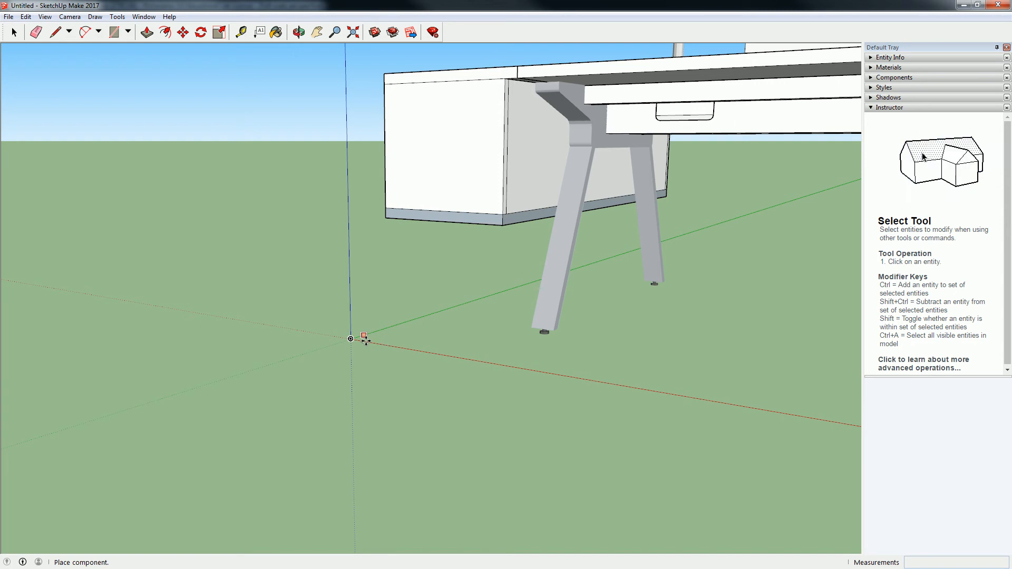
# Step: Drop the workstation at the origin, return to Select, and orbit to view the full bench
pyautogui.click(350, 338)
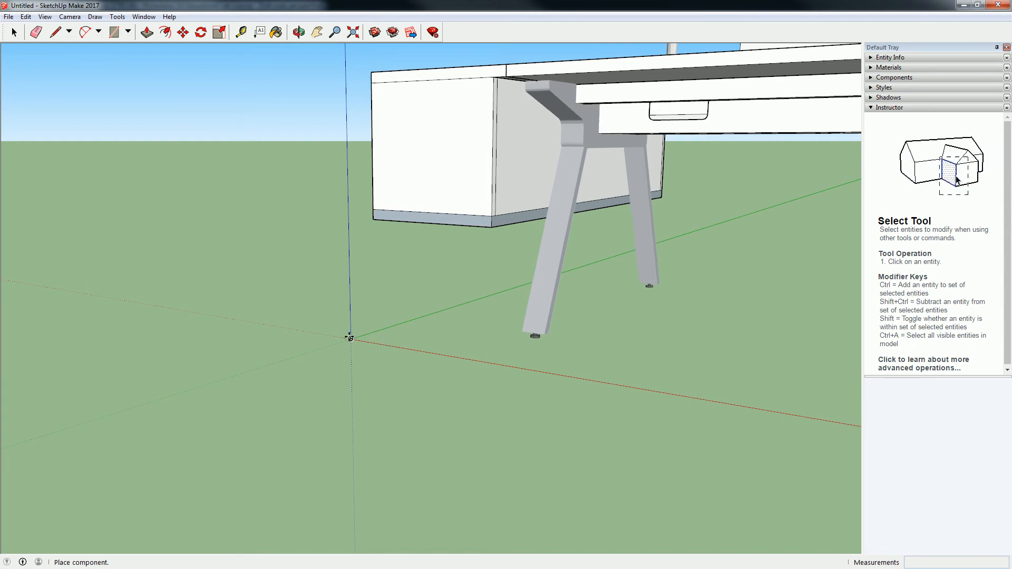
pyautogui.press('m')
pyautogui.scroll(-3, 350, 339)
pyautogui.scroll(-3, 350, 339)
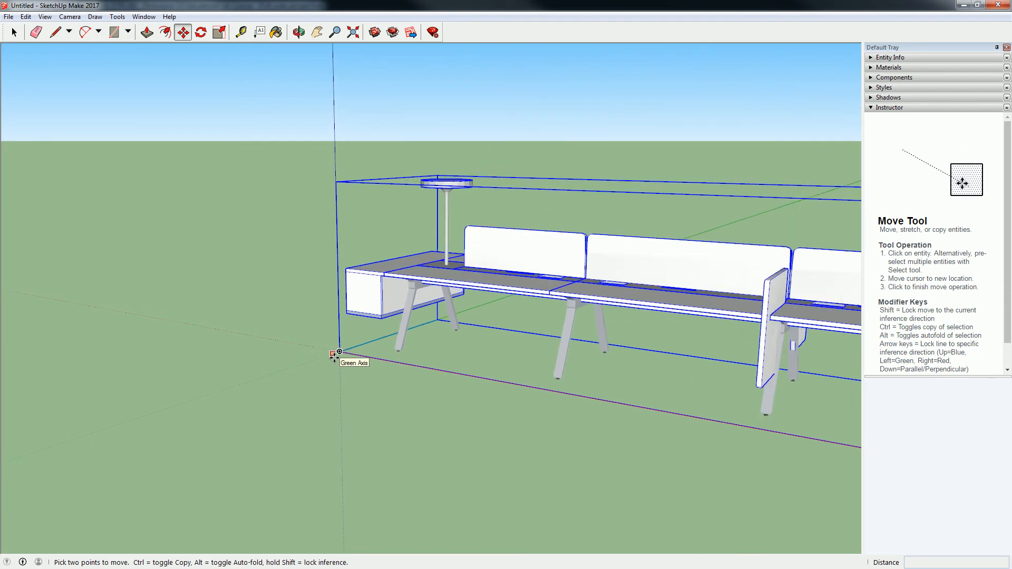
pyautogui.scroll(-2, 340, 347)
pyautogui.rightClick(348, 352)
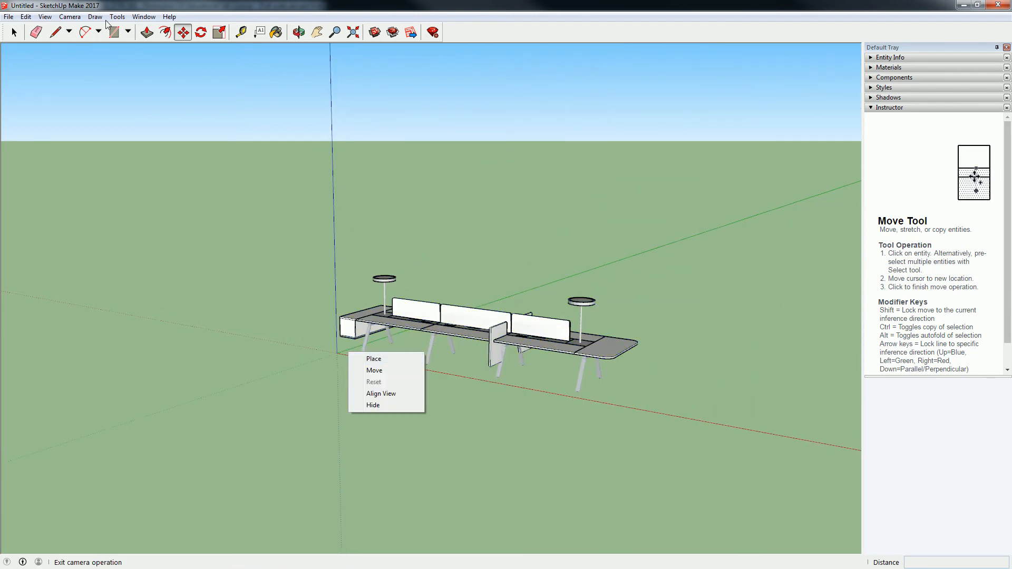
pyautogui.click(16, 32)
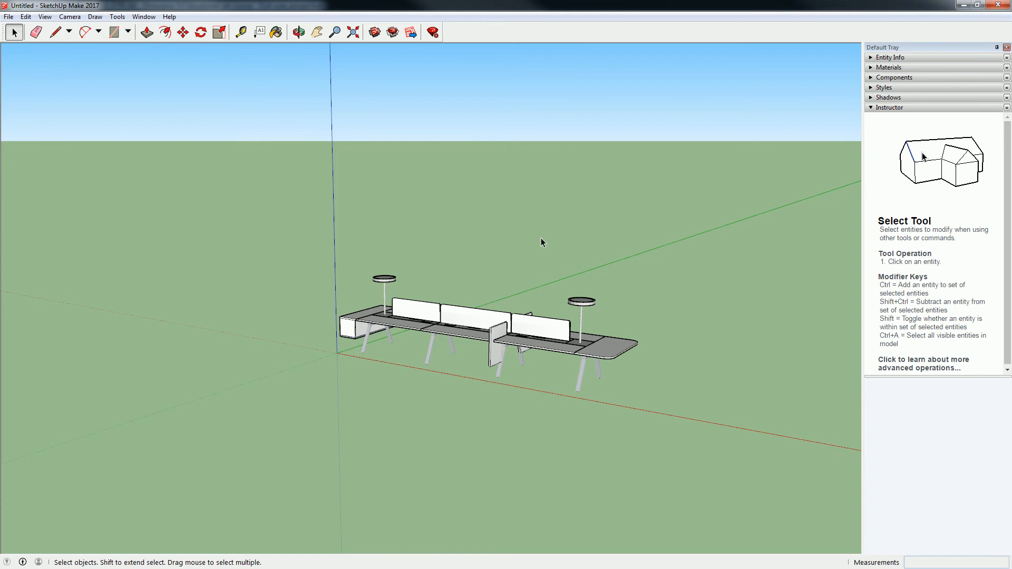
pyautogui.moveTo(619, 297); pyautogui.dragTo(554, 340, button='middle')
pyautogui.scroll(3, 537, 356)
pyautogui.scroll(3, 531, 374)
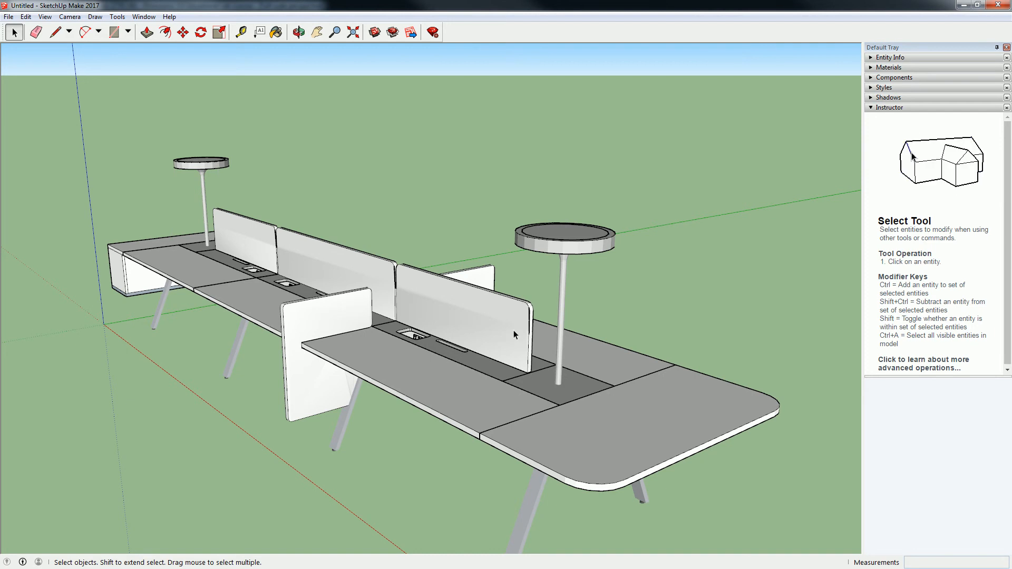
pyautogui.scroll(-2, 532, 370)
pyautogui.scroll(-1, 474, 308)
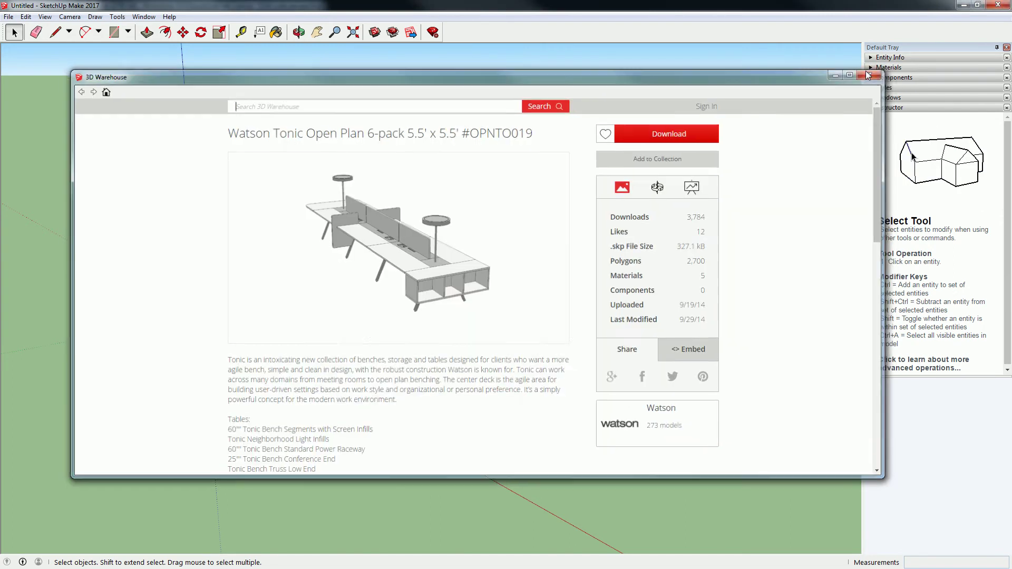
# Step: Collapse the Instructor section and add the Layers panel via Window > Default Tray
pyautogui.click(872, 75)
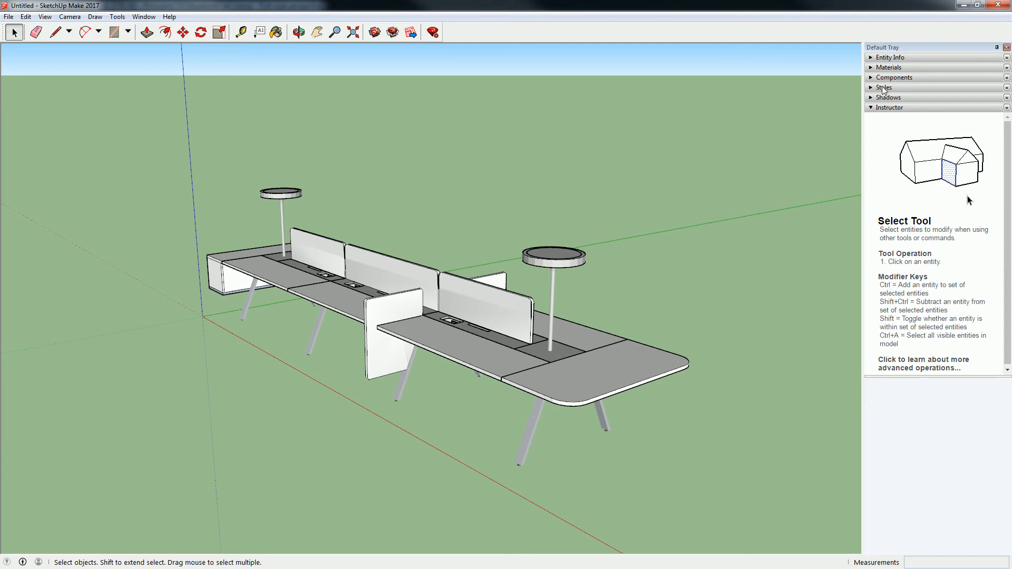
pyautogui.click(871, 107)
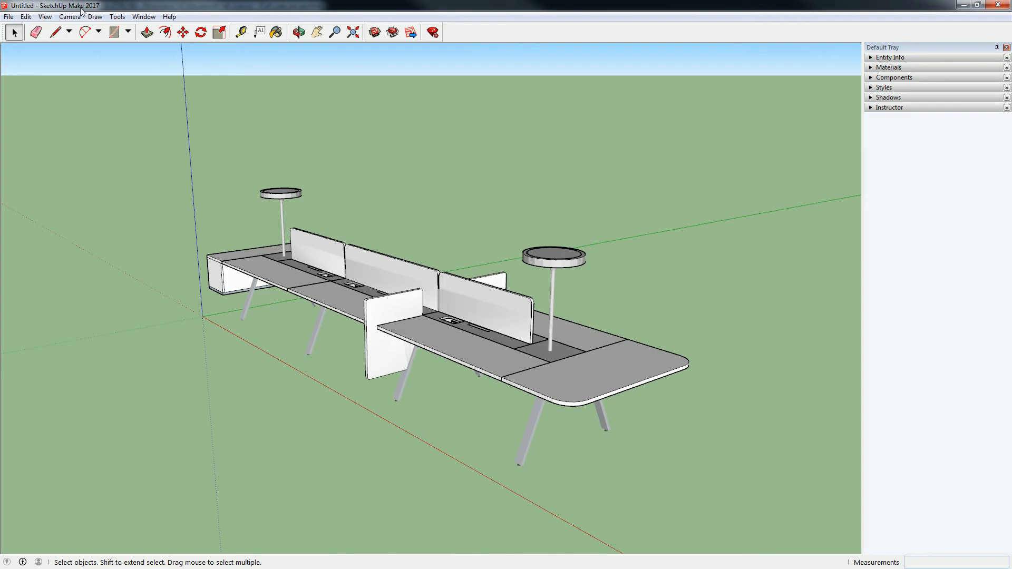
pyautogui.click(45, 18)
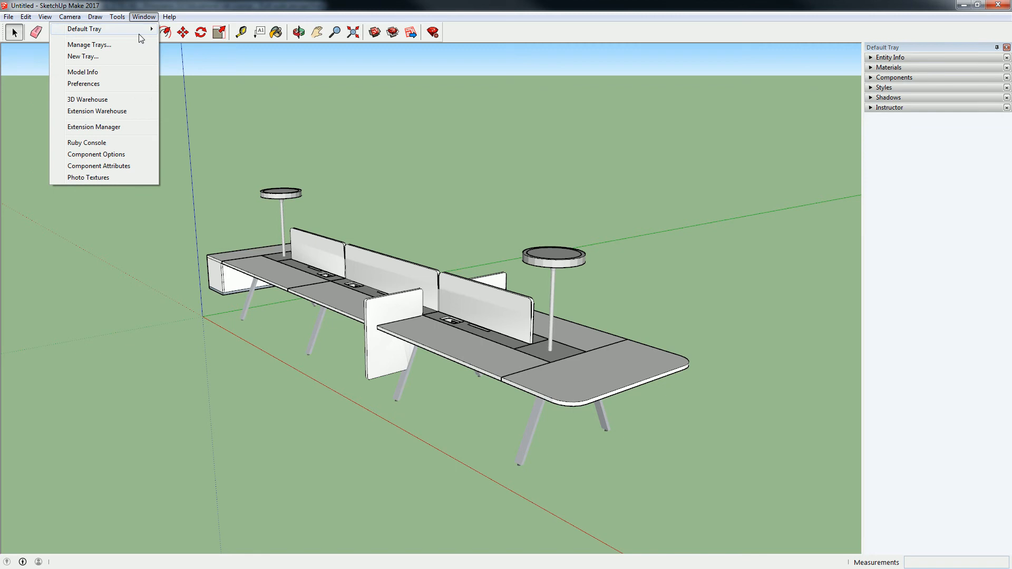
pyautogui.moveTo(102, 28)
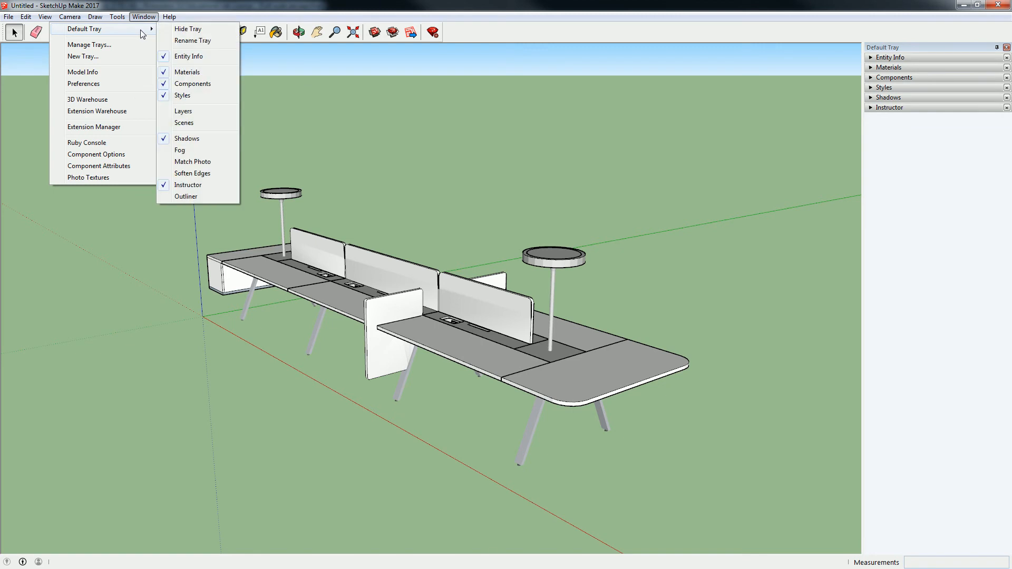
pyautogui.click(182, 111)
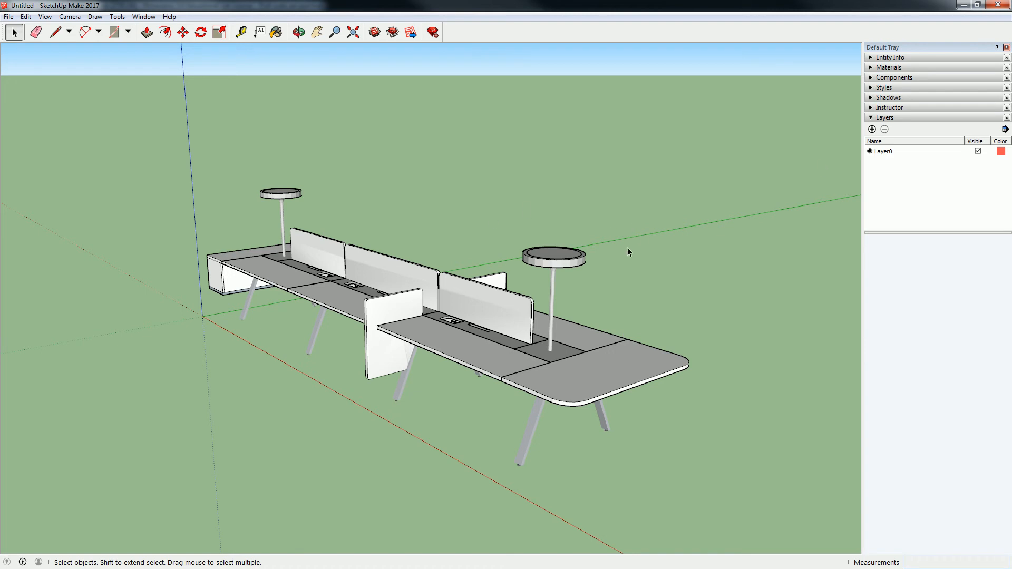
pyautogui.scroll(-3, 628, 252)
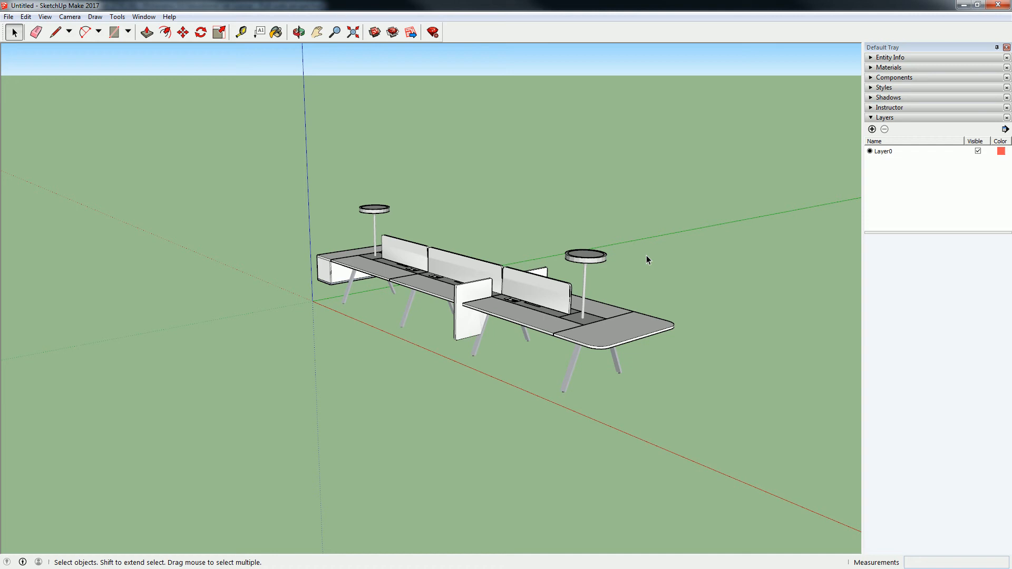
pyautogui.scroll(1, 645, 255)
pyautogui.scroll(1, 602, 257)
pyautogui.scroll(1, 551, 238)
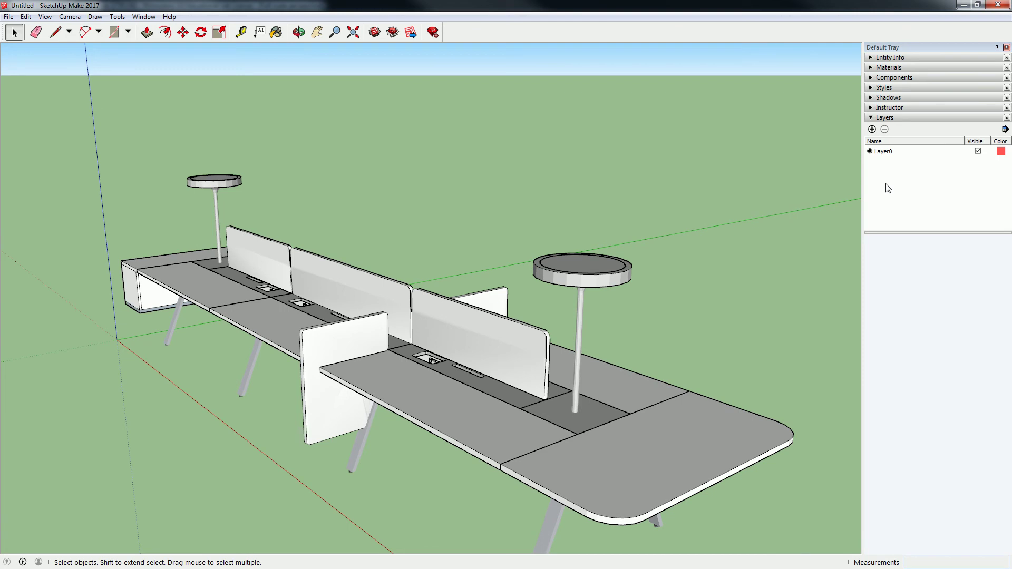
# Step: Create a new layer named Lights, then orbit down to an eye-level view of the desks
pyautogui.click(871, 129)
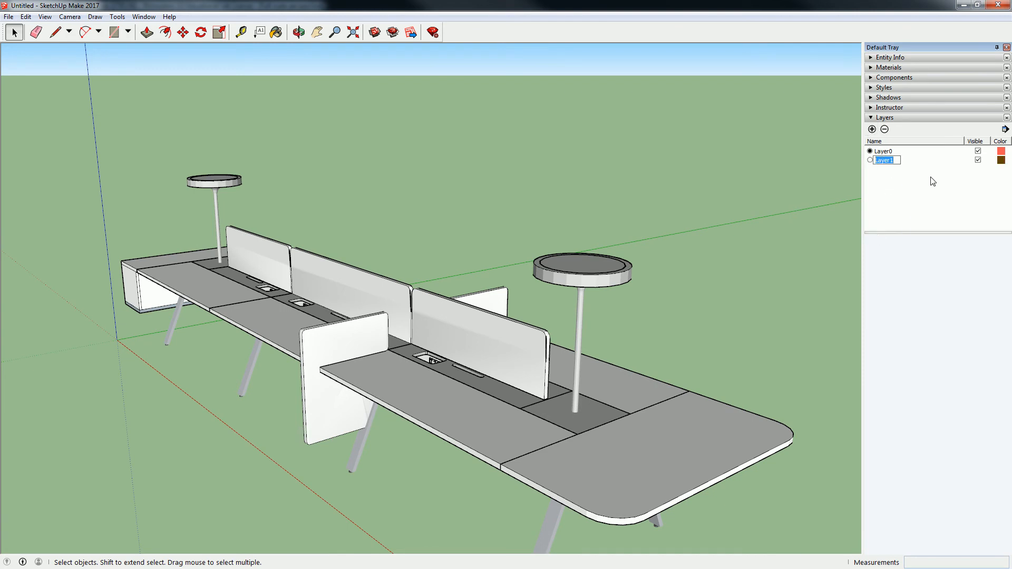
pyautogui.write('Lights')
pyautogui.press('Return')
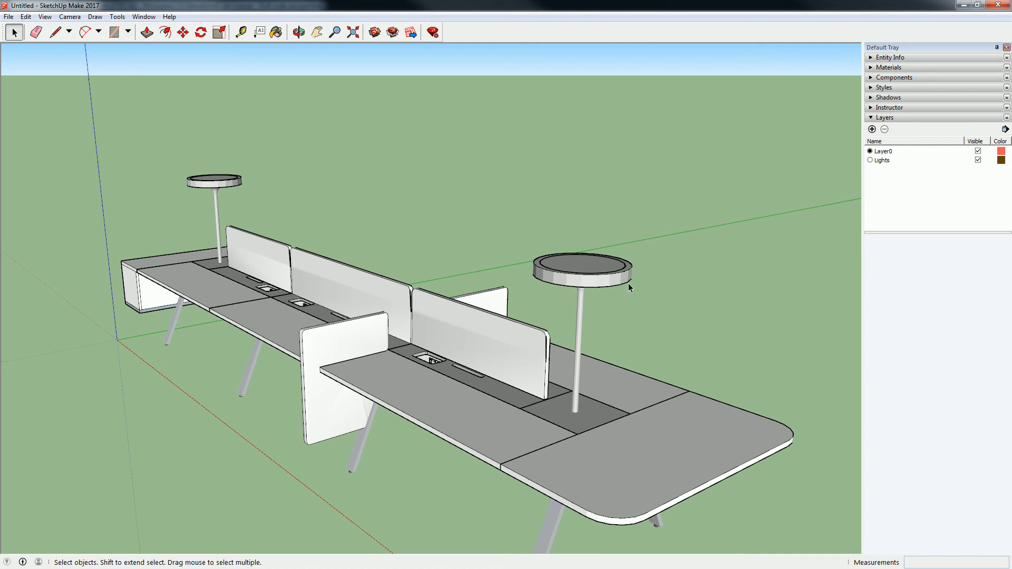
pyautogui.moveTo(629, 287)
pyautogui.mouseDown(button='middle')
pyautogui.moveTo(673, 178)
pyautogui.moveTo(664, 168)
pyautogui.mouseUp(button='middle')
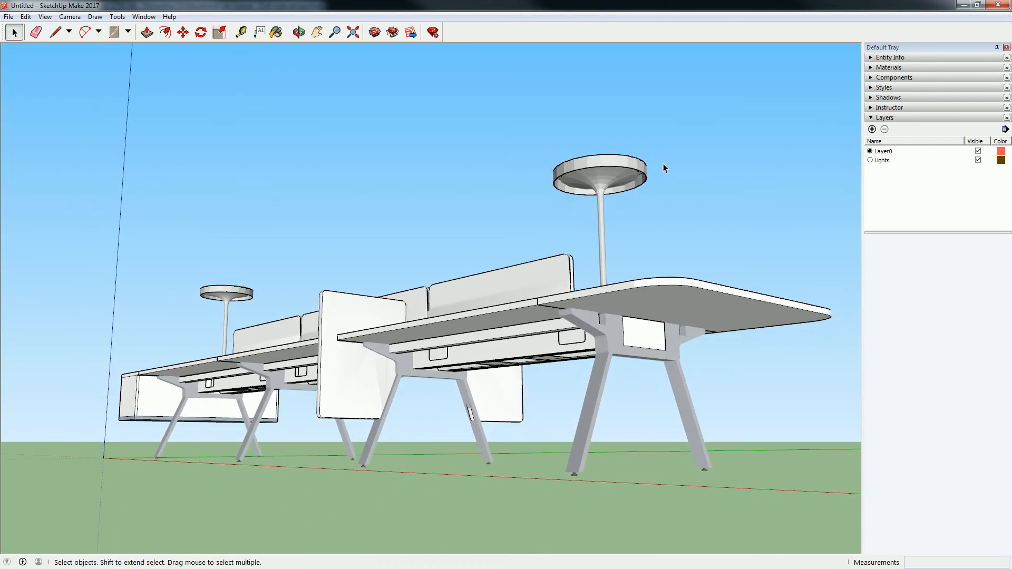
pyautogui.scroll(4, 664, 166)
pyautogui.scroll(4, 569, 190)
# Step: Orbit to look up at the nearer desk lamp from below and select it
pyautogui.click(479, 211)
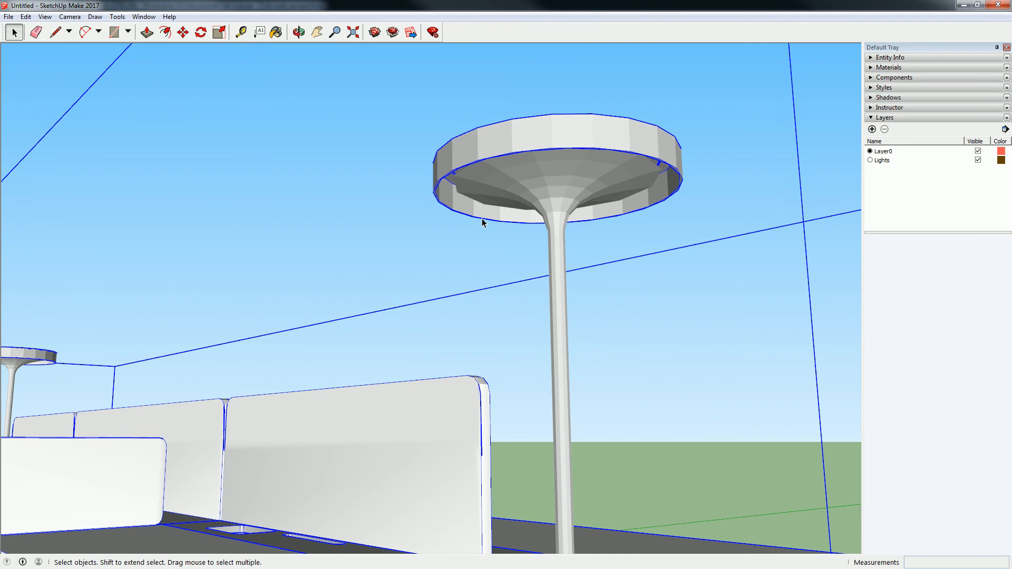
pyautogui.moveTo(581, 156)
pyautogui.mouseDown(button='middle')
pyautogui.moveTo(604, 352)
pyautogui.moveTo(554, 190)
pyautogui.moveTo(593, 333)
pyautogui.moveTo(616, 176)
pyautogui.mouseUp(button='middle')
pyautogui.moveTo(615, 364)
pyautogui.mouseDown(button='middle')
pyautogui.moveTo(625, 182)
pyautogui.moveTo(641, 428)
pyautogui.moveTo(643, 257)
pyautogui.mouseUp(button='middle')
pyautogui.scroll(-1, 643, 257)
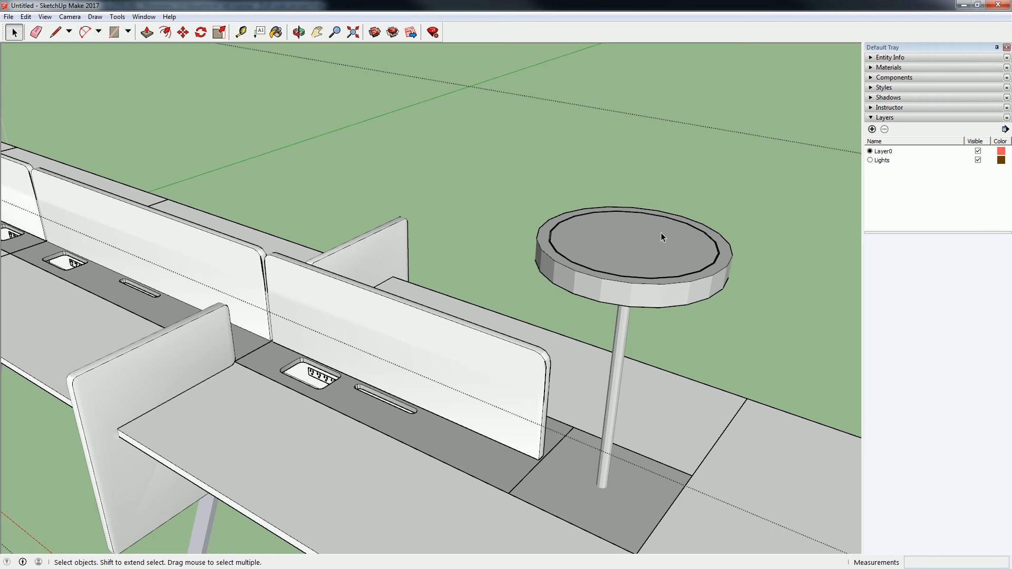
pyautogui.click(662, 233)
# Step: Drill into the lamp's nested components and select the round light face on its top
pyautogui.doubleClick(653, 242)
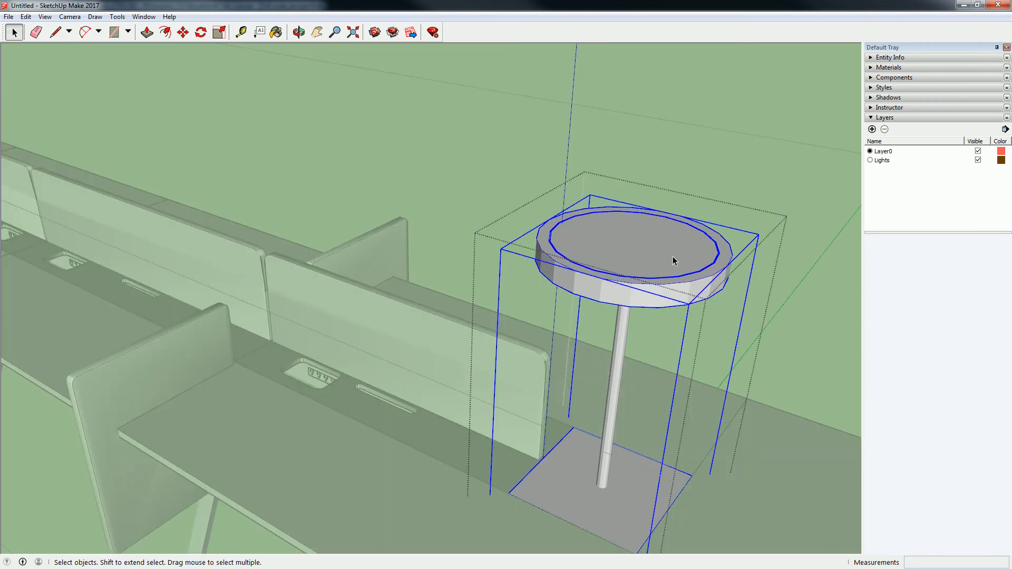
pyautogui.doubleClick(673, 256)
pyautogui.click(717, 166)
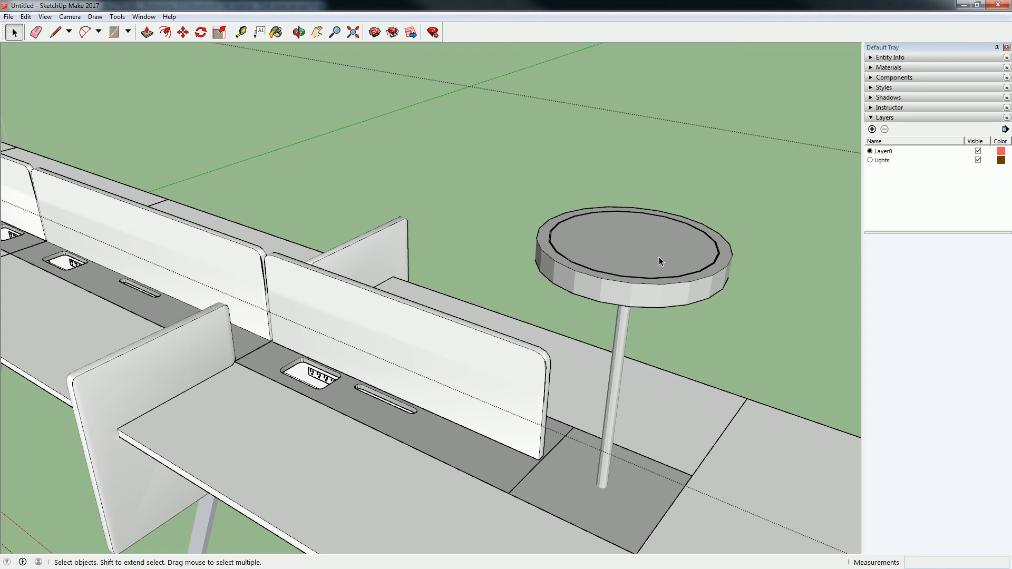
pyautogui.doubleClick(659, 256)
pyautogui.click(664, 257)
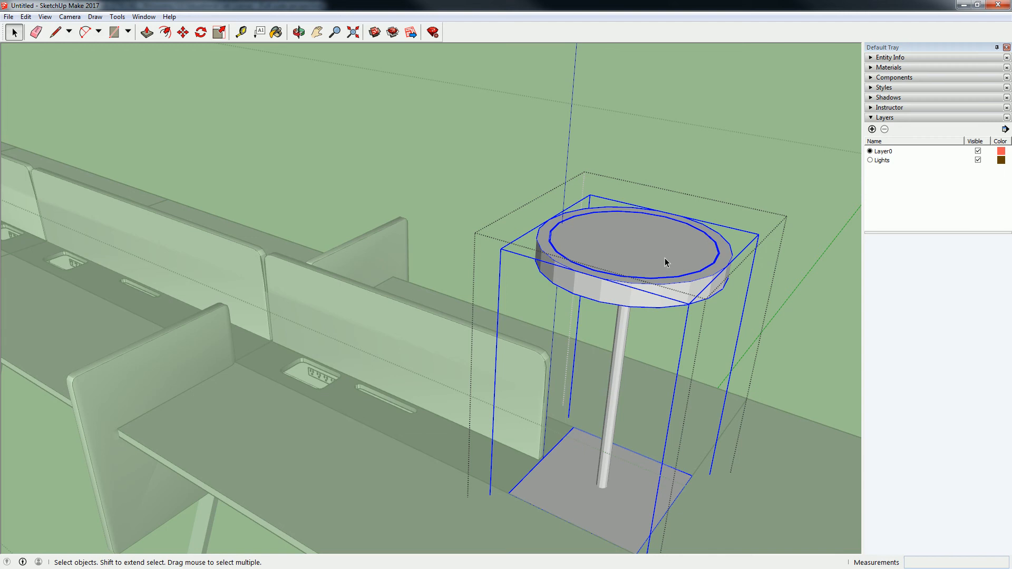
pyautogui.doubleClick(665, 255)
pyautogui.click(667, 256)
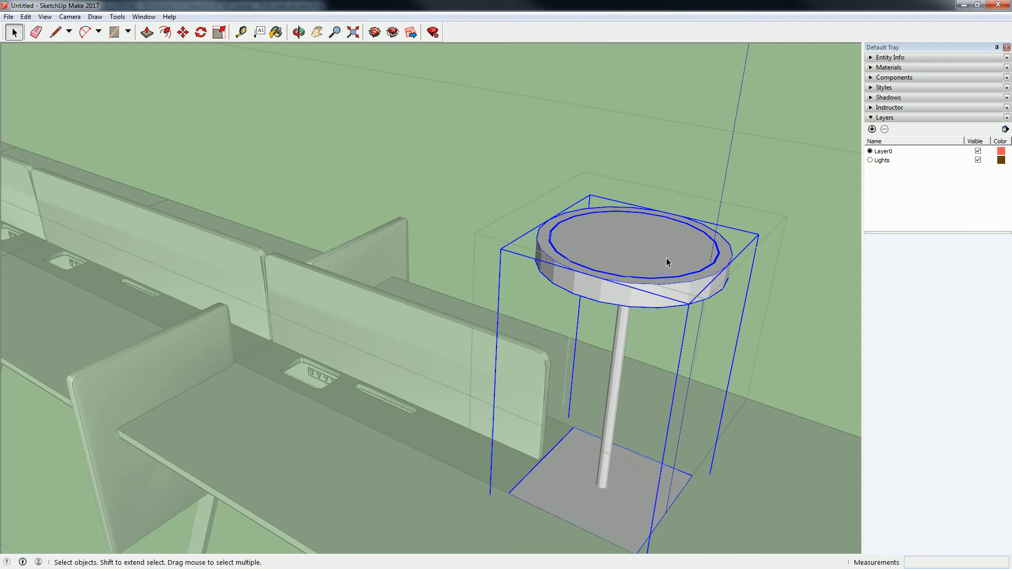
pyautogui.doubleClick(666, 258)
pyautogui.click(667, 258)
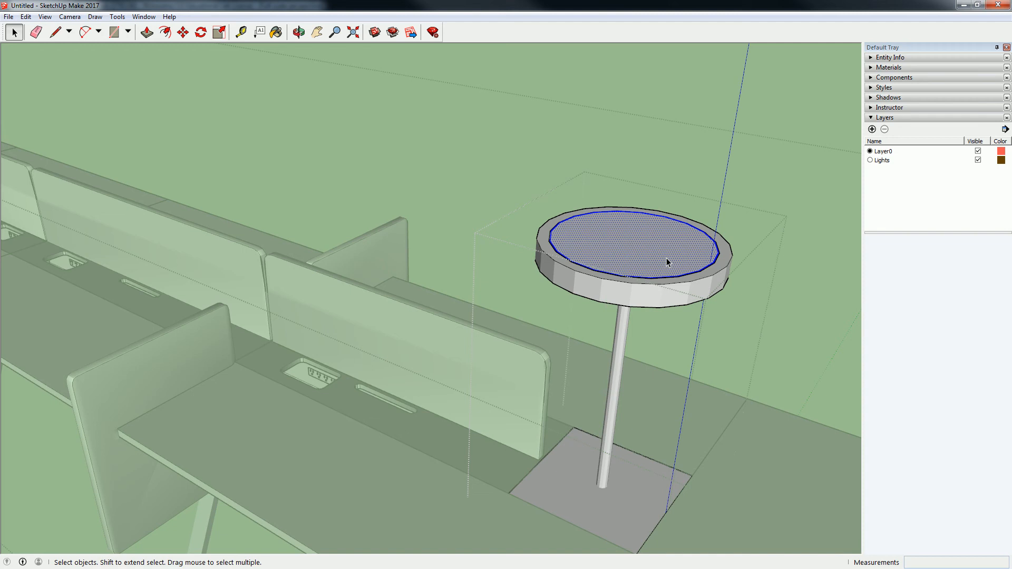
# Step: Reorient around the lamp inside its editing context and select the top light face
pyautogui.moveTo(667, 258); pyautogui.dragTo(648, 222, button='middle')
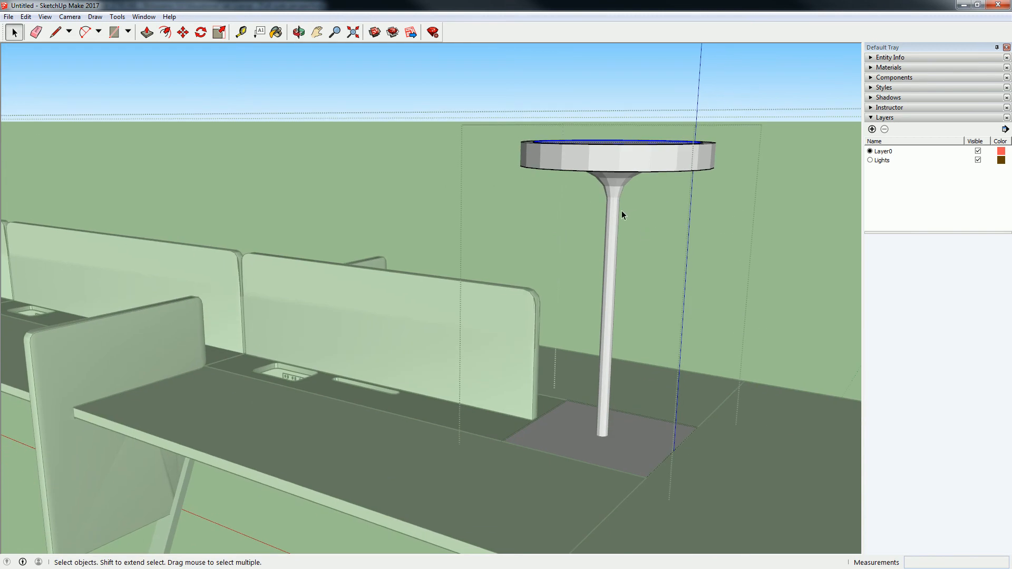
pyautogui.press('m')
pyautogui.rightClick(621, 207)
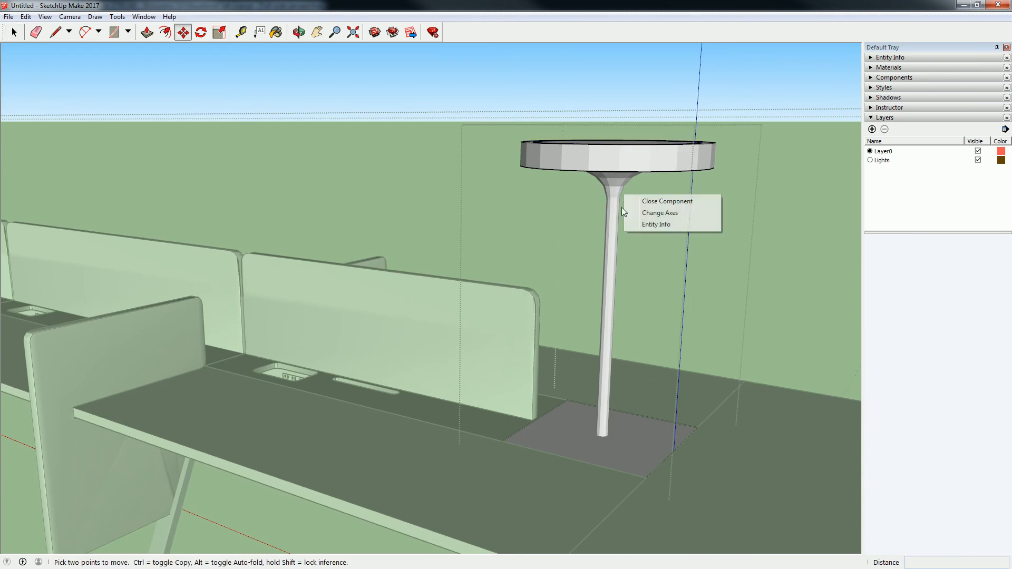
pyautogui.press('Escape')
pyautogui.click(633, 154)
pyautogui.moveTo(633, 153); pyautogui.dragTo(633, 184, button='middle')
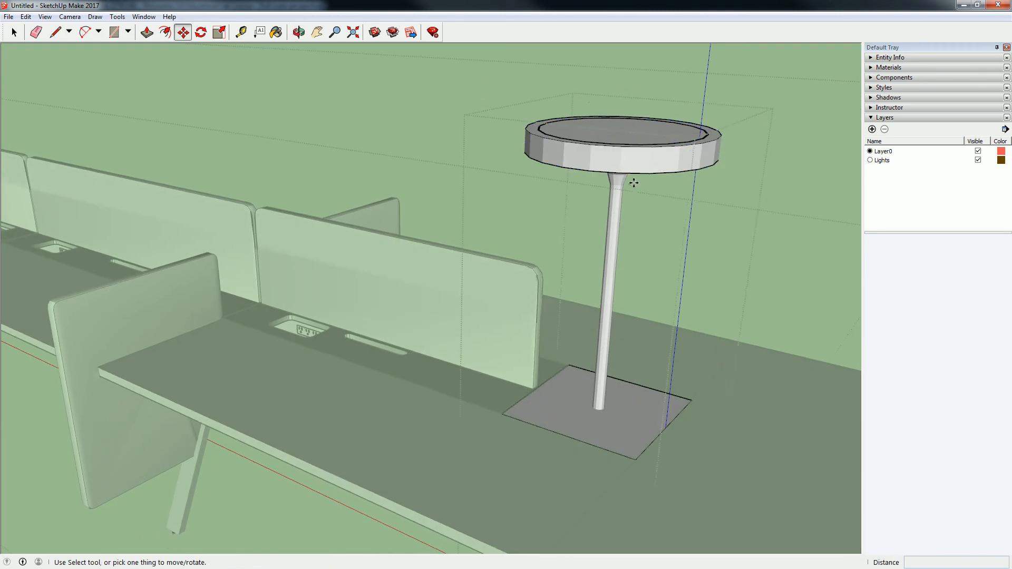
pyautogui.press('space')
pyautogui.click(593, 132)
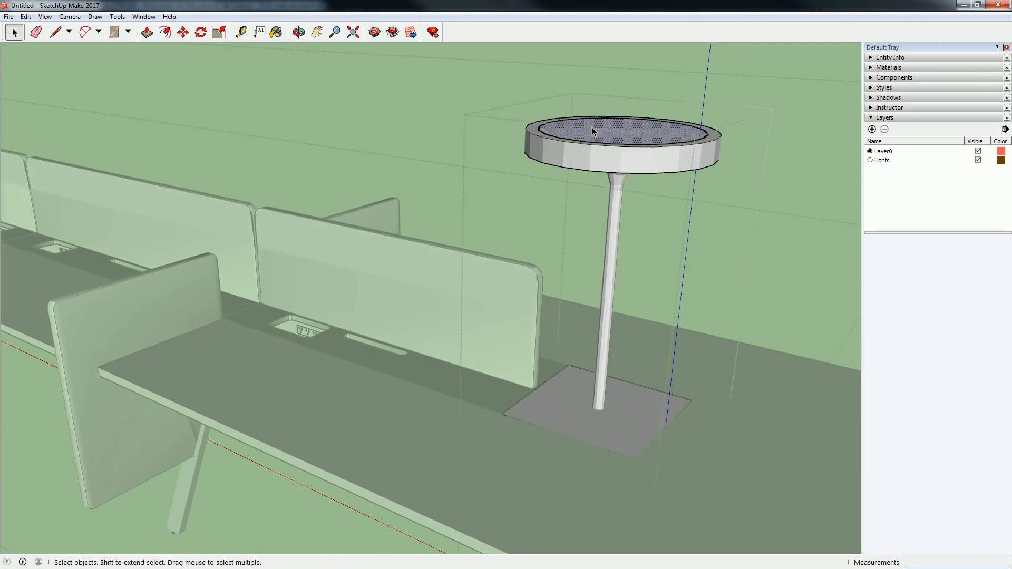
# Step: Move a copy of the light face onto the underside of the shade, then return to Select
pyautogui.moveTo(682, 184); pyautogui.dragTo(633, 364, button='middle')
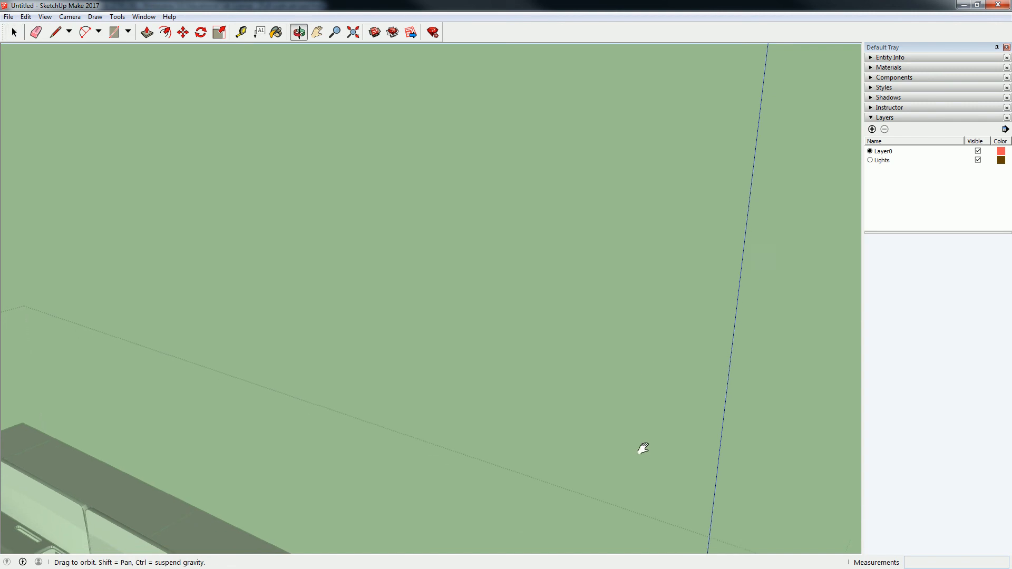
pyautogui.moveTo(640, 443)
pyautogui.mouseDown(button='middle')
pyautogui.moveTo(637, 311)
pyautogui.moveTo(647, 294)
pyautogui.moveTo(649, 396)
pyautogui.mouseUp(button='middle')
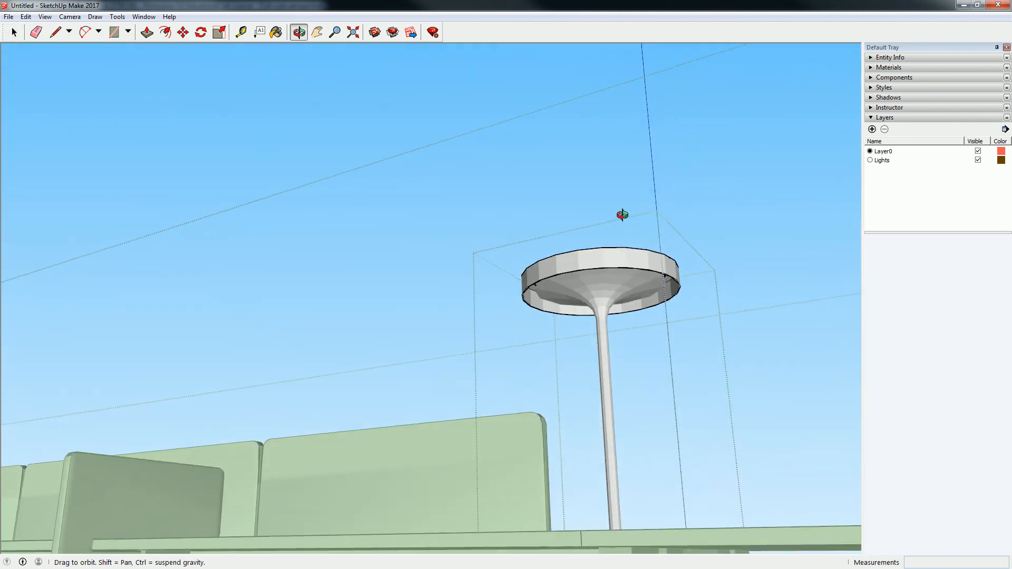
pyautogui.moveTo(625, 214)
pyautogui.mouseDown(button='middle')
pyautogui.moveTo(620, 304)
pyautogui.moveTo(600, 166)
pyautogui.moveTo(619, 215)
pyautogui.mouseUp(button='middle')
pyautogui.scroll(3, 618, 215)
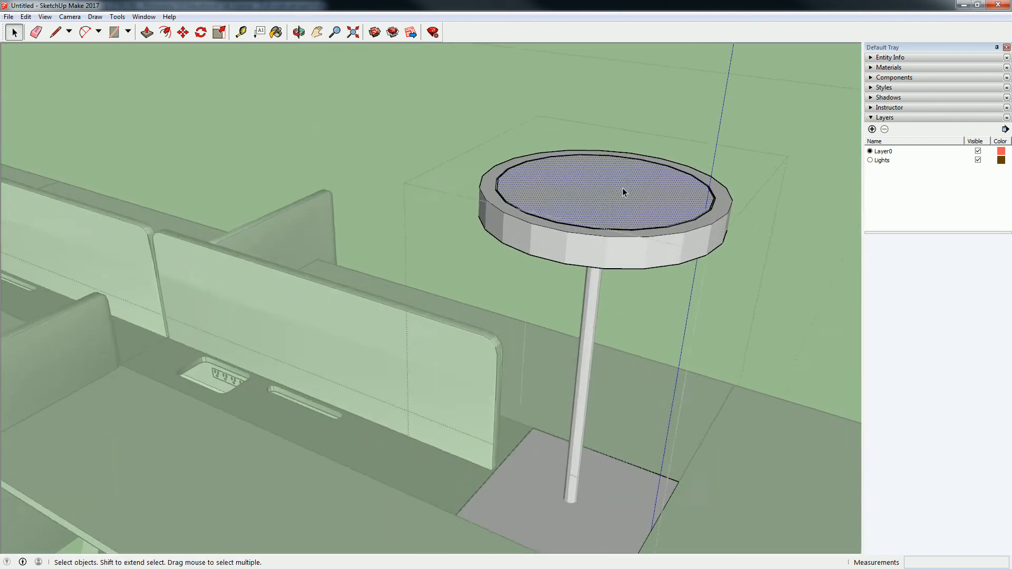
pyautogui.scroll(3, 622, 188)
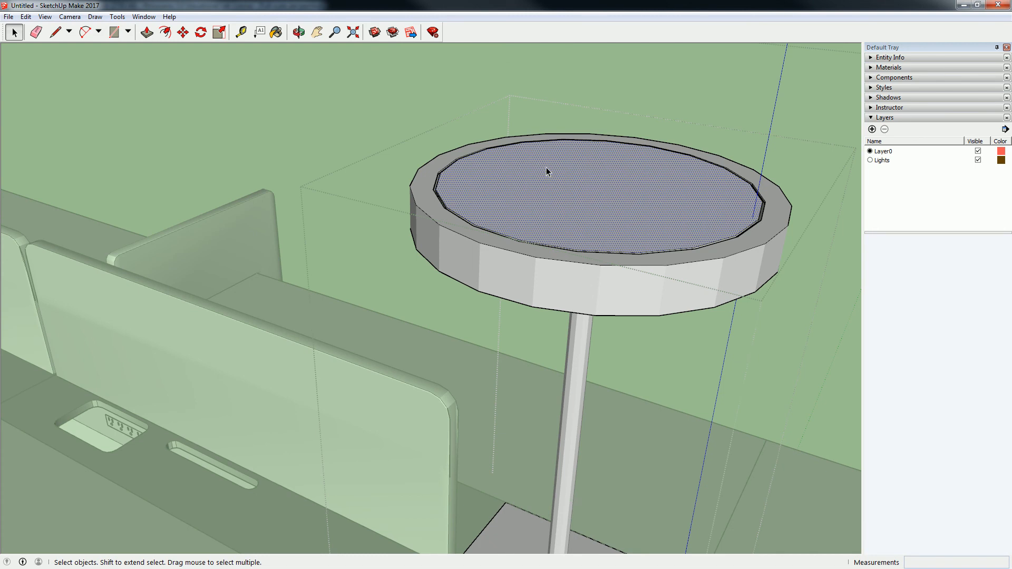
pyautogui.press('m')
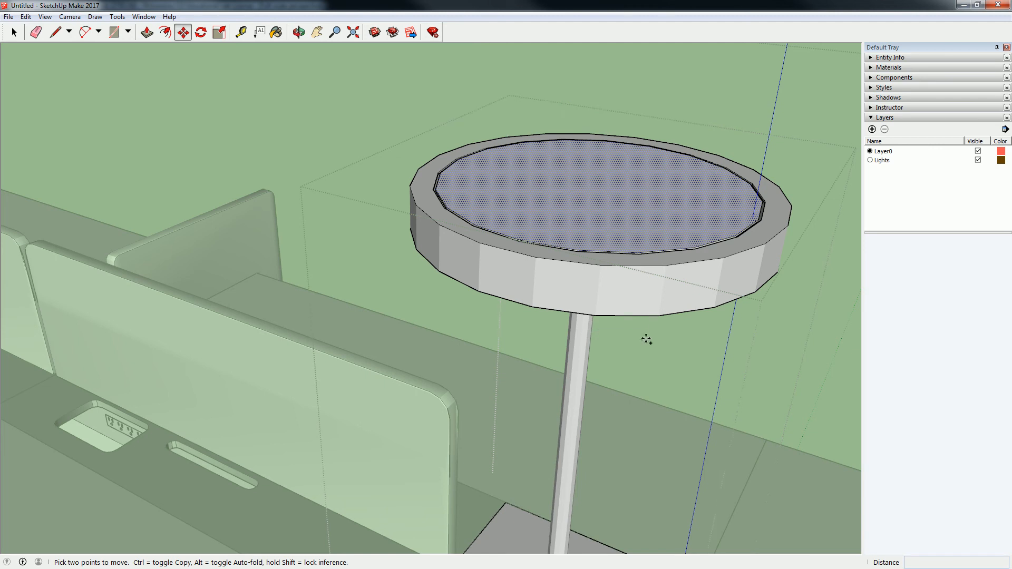
pyautogui.scroll(-3, 660, 437)
pyautogui.scroll(-2, 661, 438)
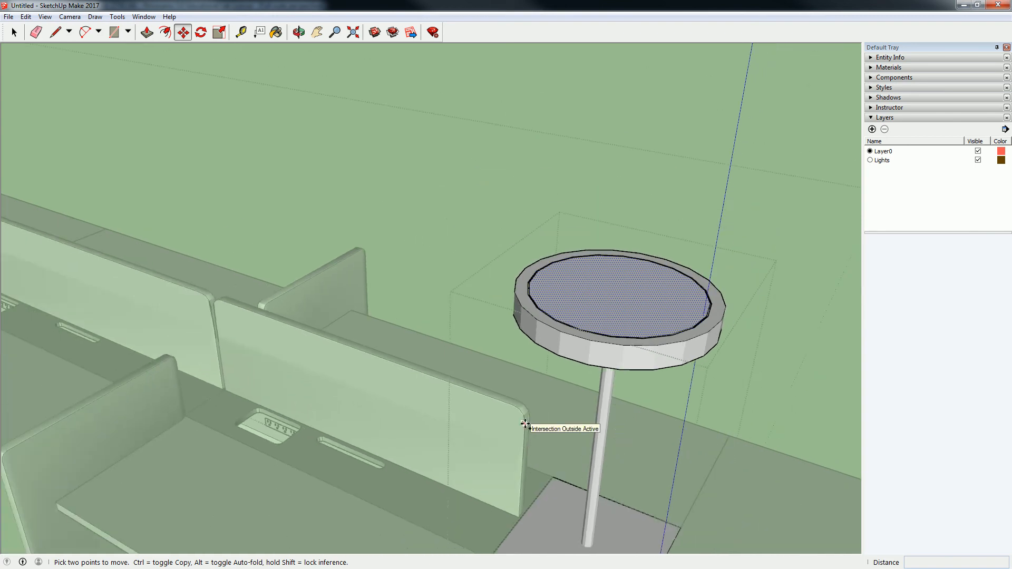
pyautogui.moveTo(524, 450); pyautogui.dragTo(524, 238, button='middle')
pyautogui.scroll(4, 538, 467)
pyautogui.scroll(2, 514, 411)
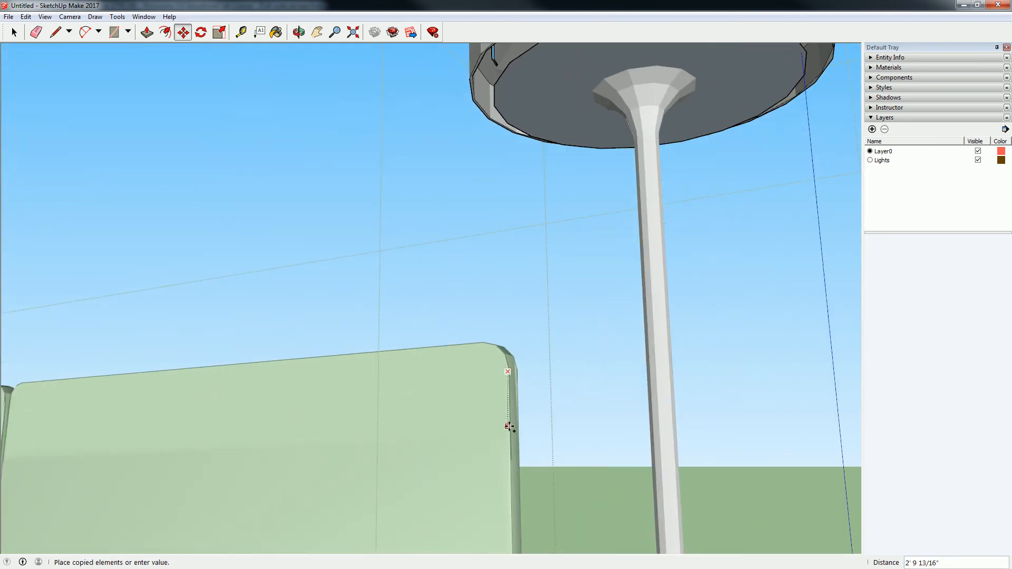
pyautogui.click(508, 418)
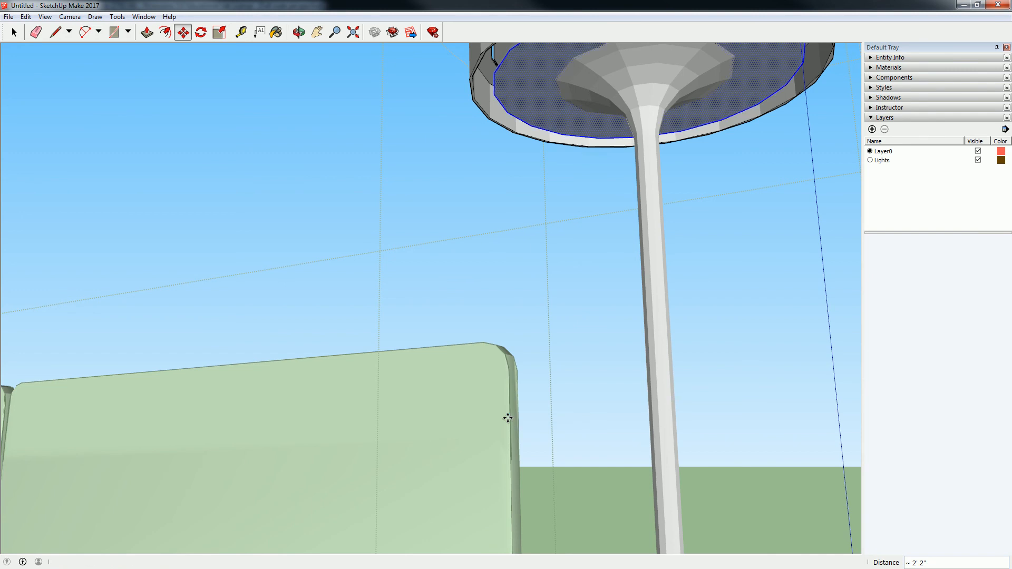
pyautogui.scroll(-4, 585, 352)
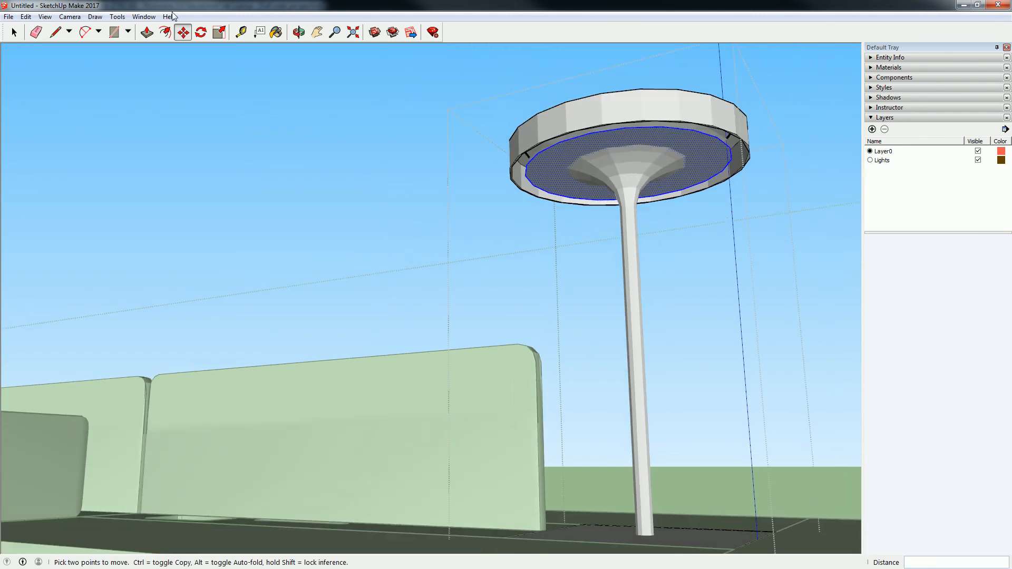
pyautogui.press('space')
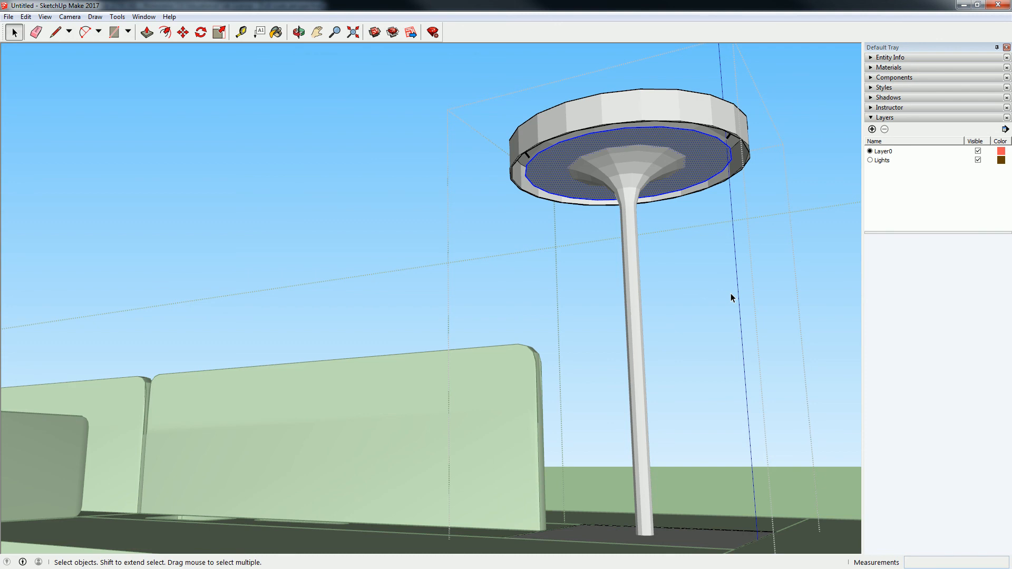
pyautogui.click(144, 17)
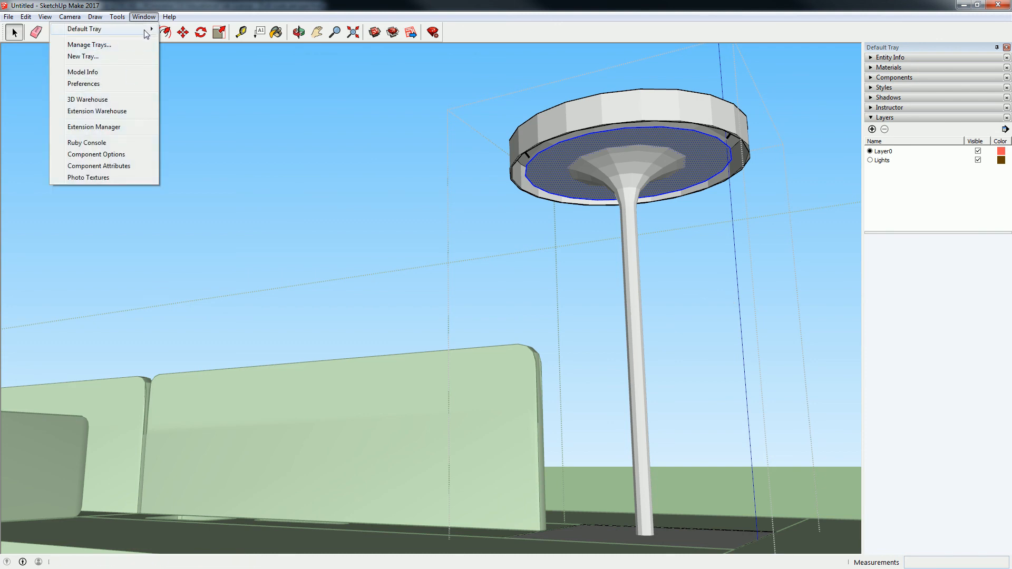
pyautogui.moveTo(101, 28)
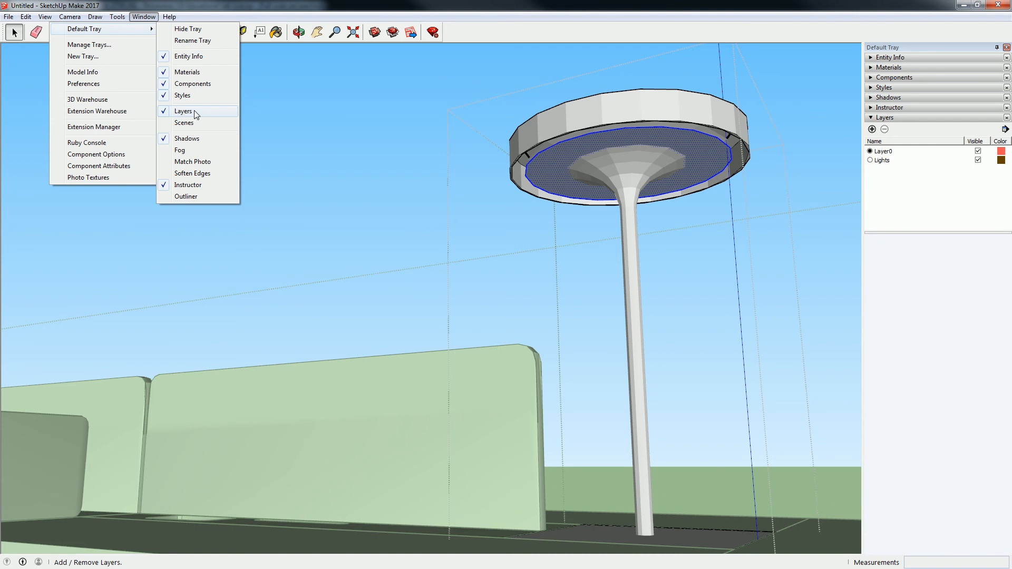
pyautogui.click(363, 111)
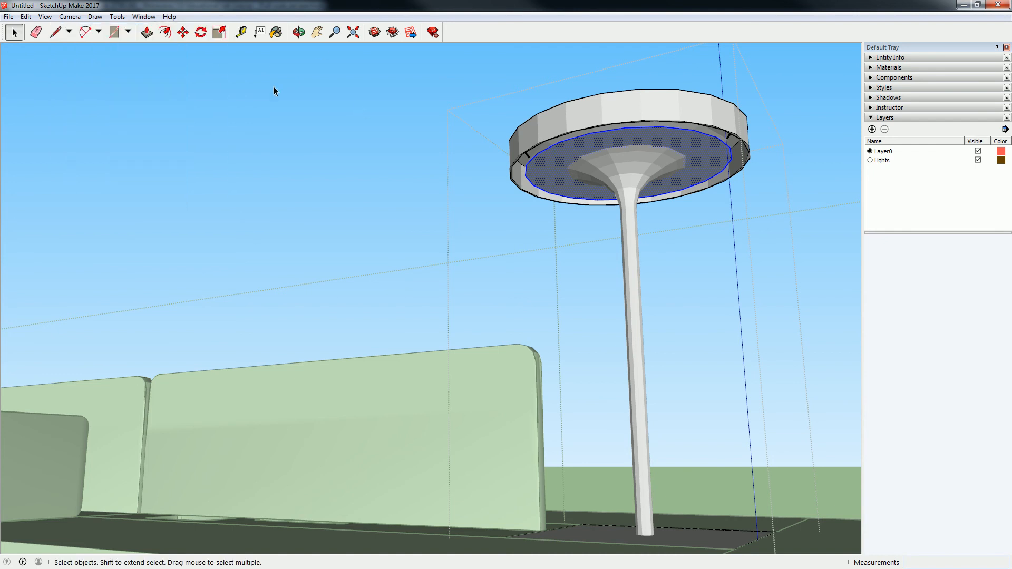
# Step: Copy the round light face from under the lamp head and place it beside the head
pyautogui.moveTo(676, 129); pyautogui.dragTo(679, 241, button='middle')
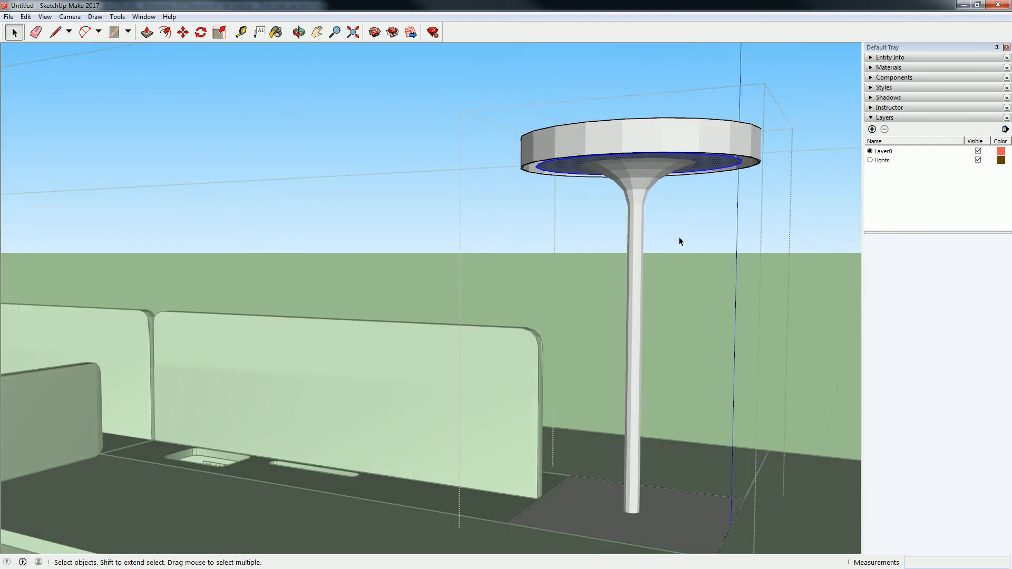
pyautogui.press('alt')
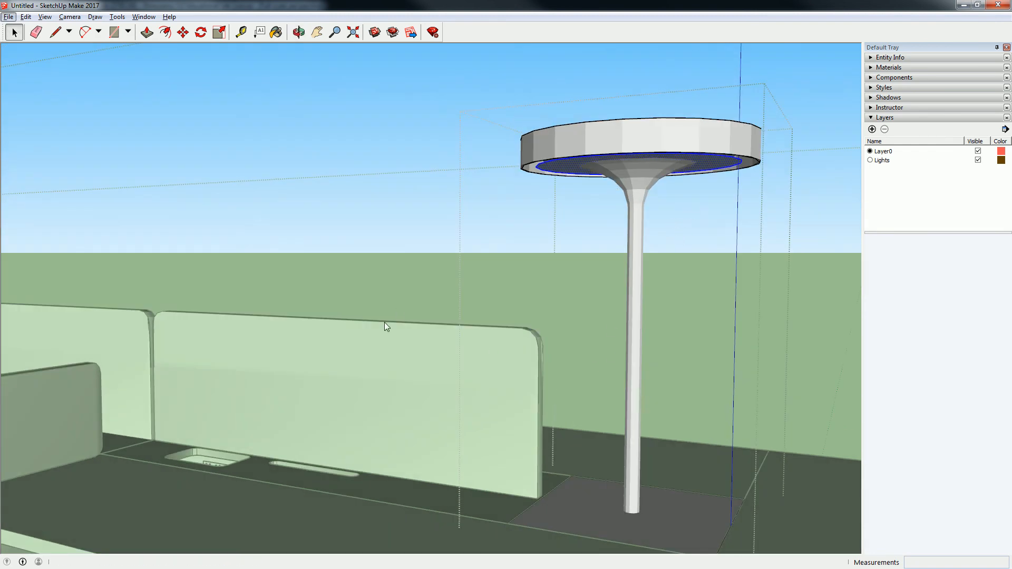
pyautogui.press('Escape')
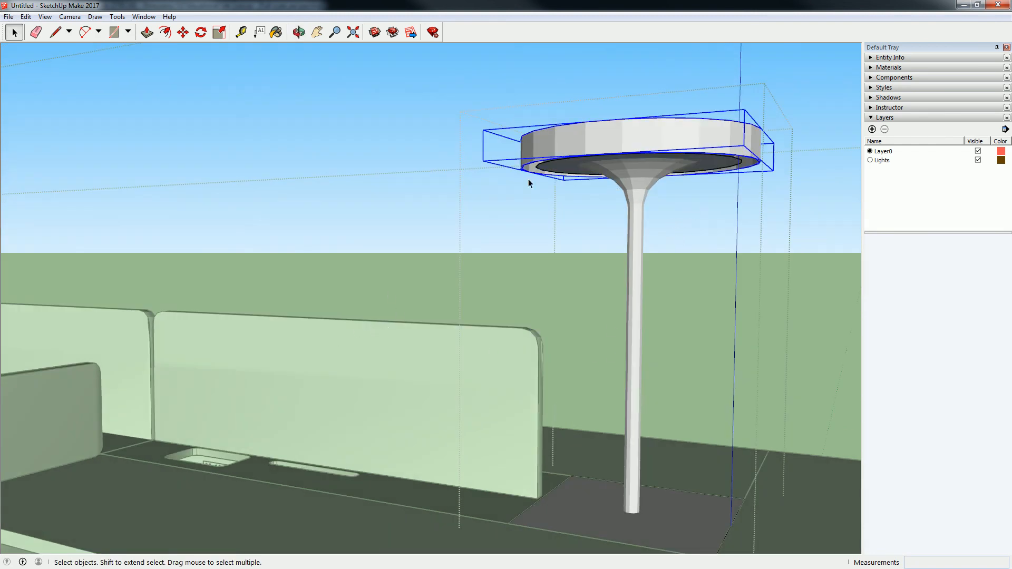
pyautogui.click(564, 169)
pyautogui.press('m')
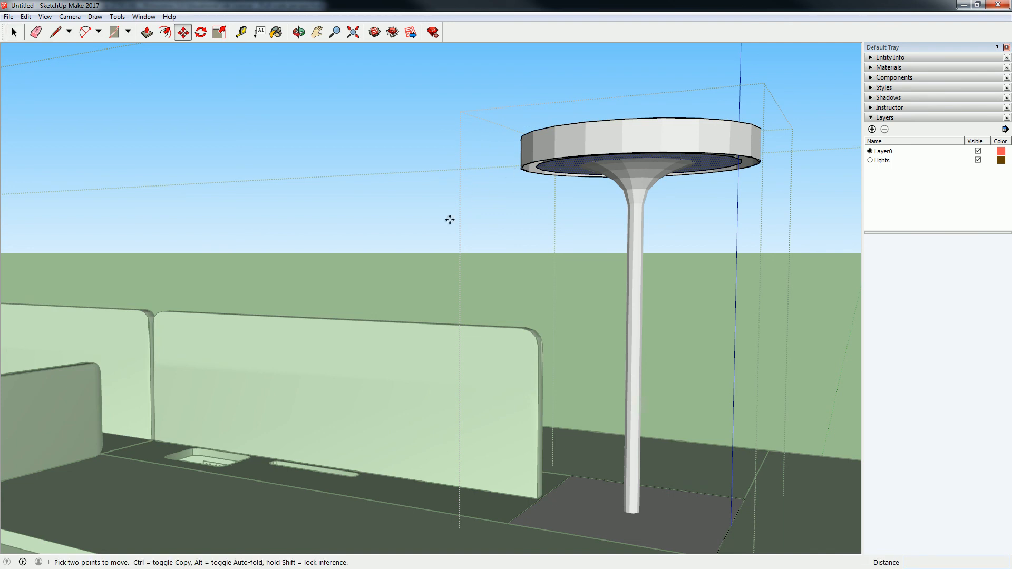
pyautogui.click(343, 363)
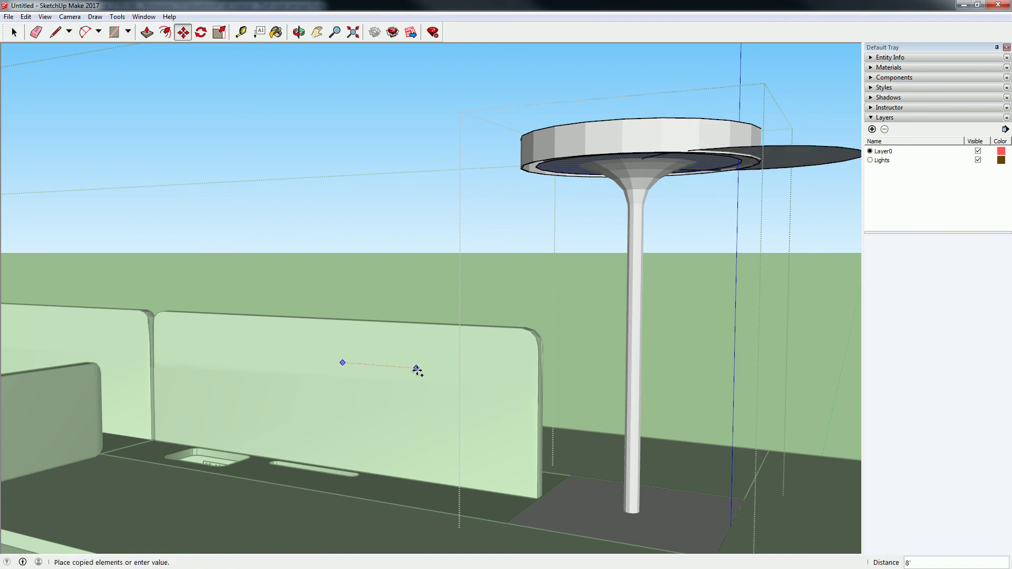
pyautogui.click(467, 368)
# Step: Check the copy from above and resume moving the light face back under the lamp head
pyautogui.moveTo(475, 364)
pyautogui.mouseDown(button='middle')
pyautogui.moveTo(715, 184)
pyautogui.moveTo(728, 238)
pyautogui.mouseUp(button='middle')
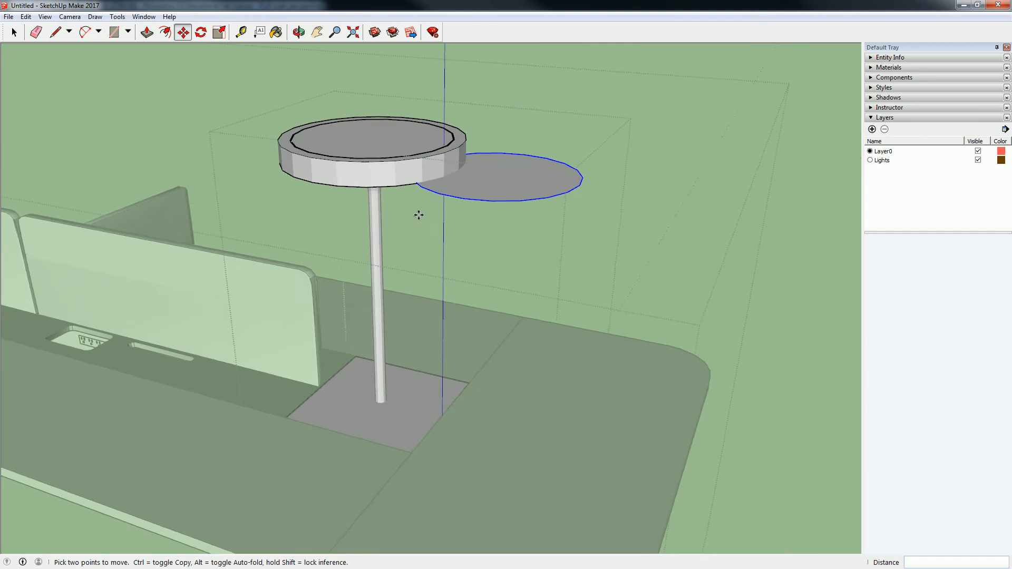
pyautogui.moveTo(419, 218)
pyautogui.mouseDown(button='middle')
pyautogui.moveTo(480, 348)
pyautogui.moveTo(490, 206)
pyautogui.mouseUp(button='middle')
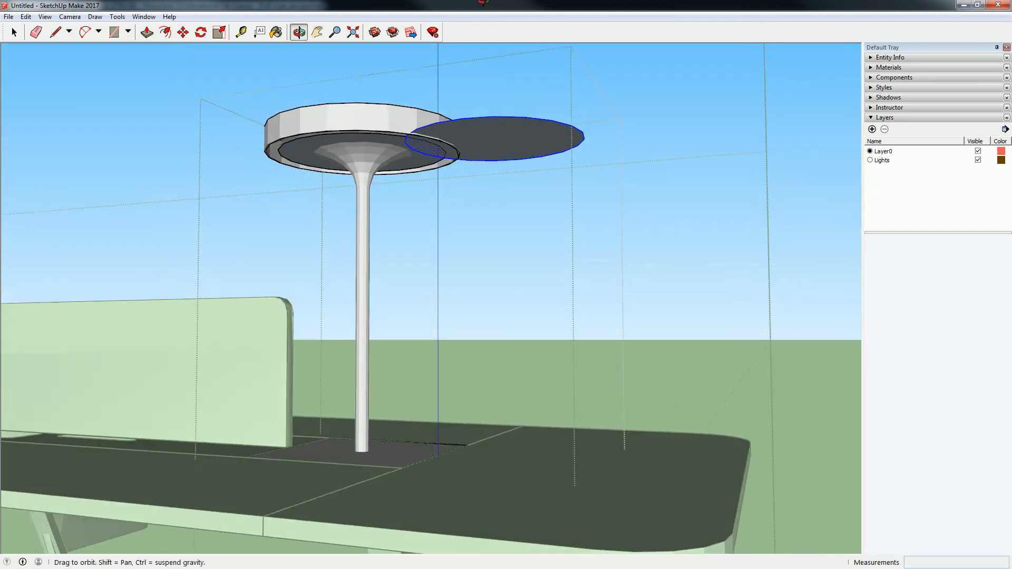
pyautogui.press('m')
pyautogui.scroll(3, 422, 106)
pyautogui.moveTo(467, 151); pyautogui.dragTo(482, 47, button='middle')
pyautogui.scroll(2, 495, 87)
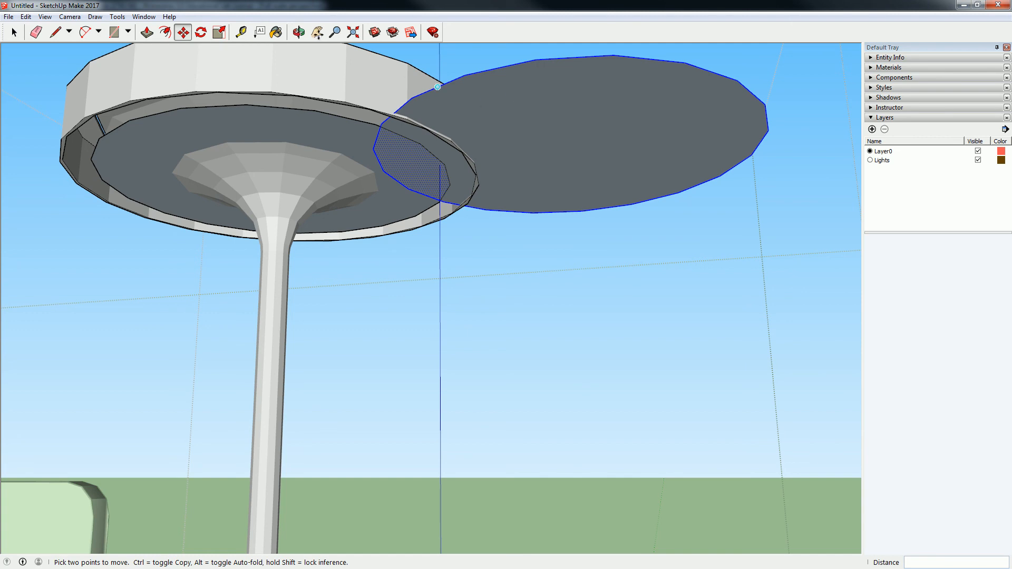
# Step: Undo the stray copy, then bring up and dismiss the light face's context actions
pyautogui.hotkey('ctrl', 'z')
pyautogui.press('space')
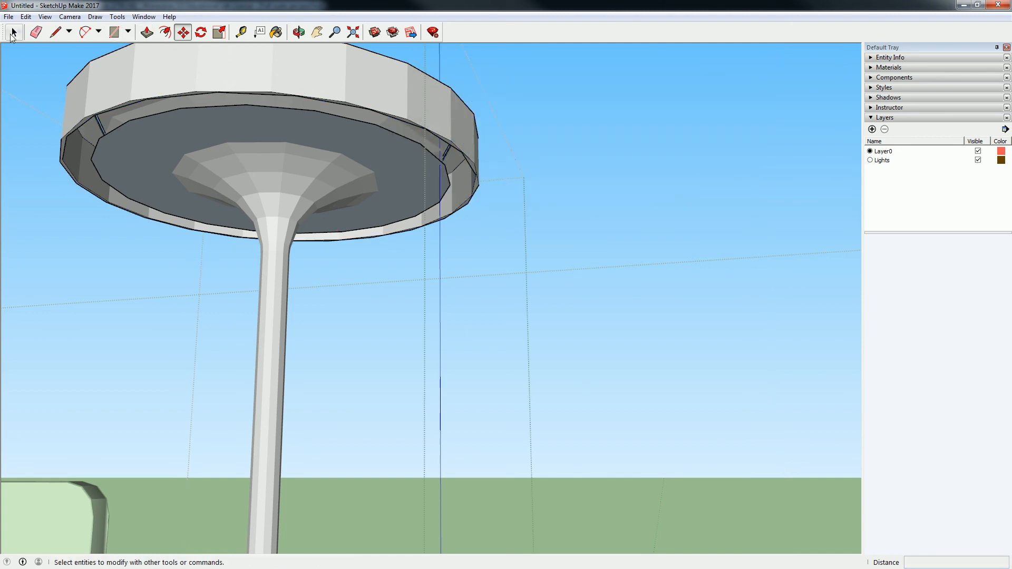
pyautogui.rightClick(153, 132)
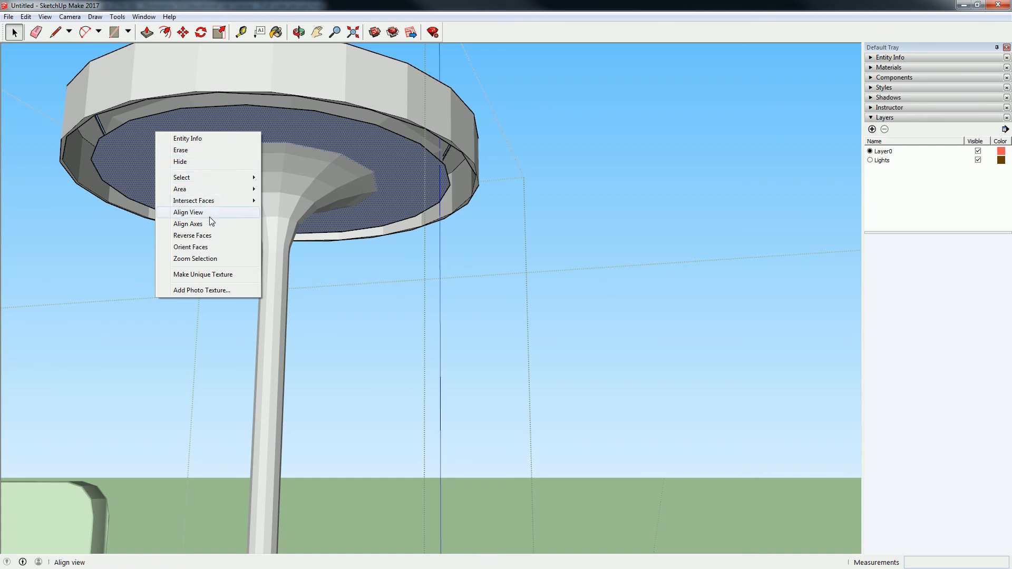
pyautogui.click(192, 235)
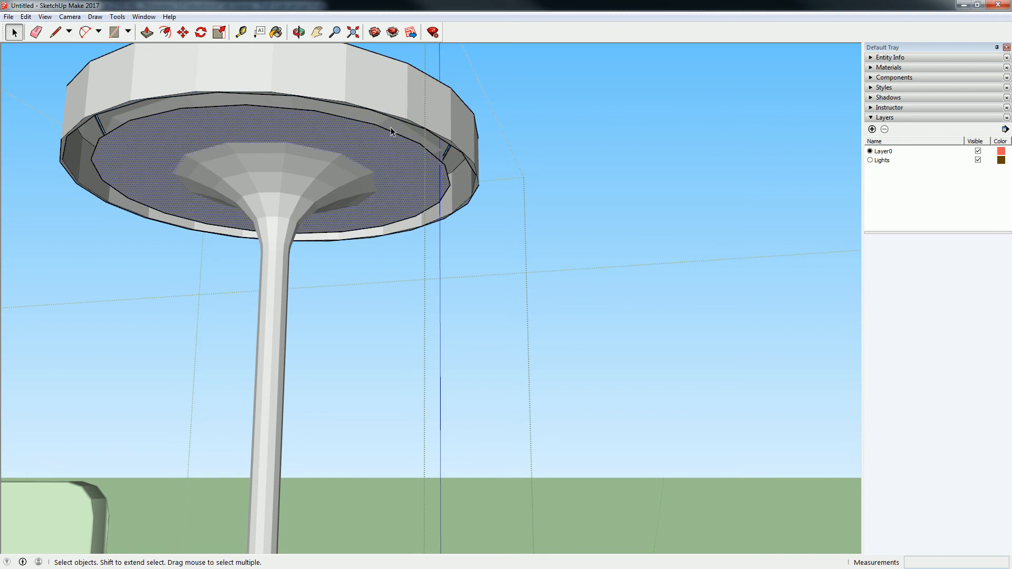
# Step: Move the lamp's two light faces onto the Lights layer via Entity Info
pyautogui.moveTo(383, 148); pyautogui.dragTo(322, 152, button='middle')
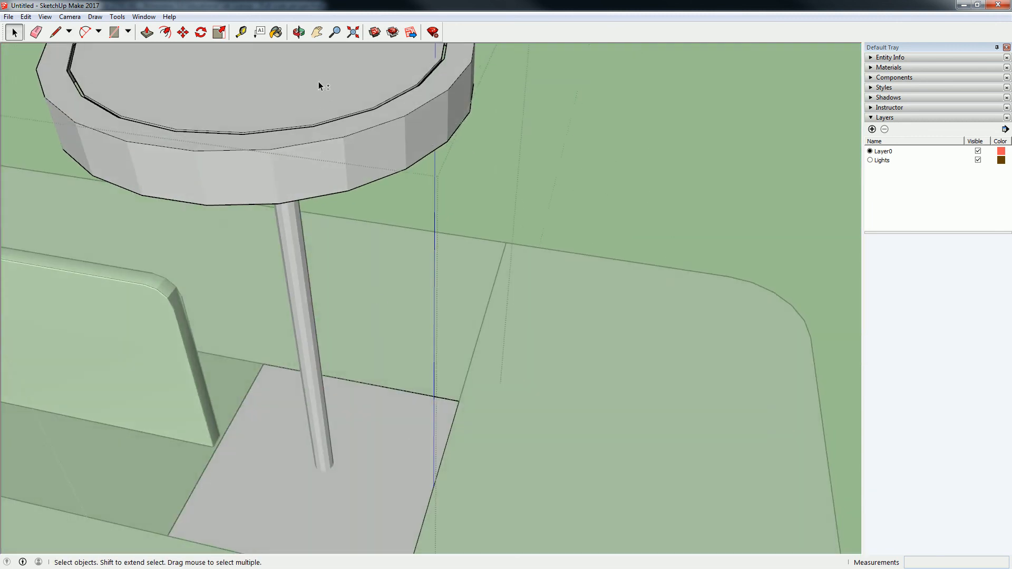
pyautogui.moveTo(315, 76)
pyautogui.mouseDown(button='middle')
pyautogui.moveTo(395, 134)
pyautogui.moveTo(388, 71)
pyautogui.moveTo(442, 282)
pyautogui.moveTo(443, 396)
pyautogui.mouseUp(button='middle')
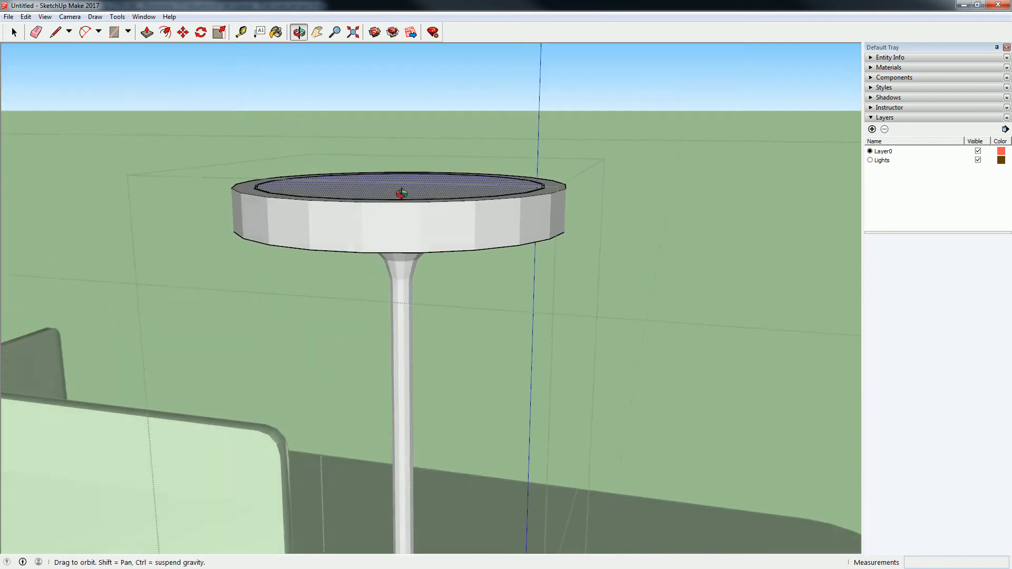
pyautogui.moveTo(316, 150)
pyautogui.mouseDown(button='middle')
pyautogui.moveTo(395, 299)
pyautogui.moveTo(415, 90)
pyautogui.mouseUp(button='middle')
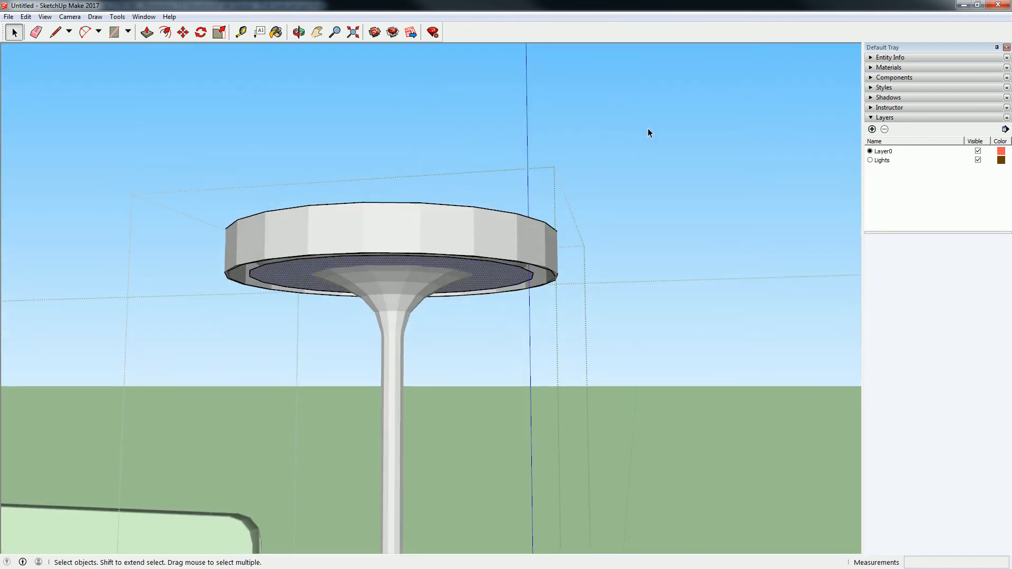
pyautogui.click(881, 160)
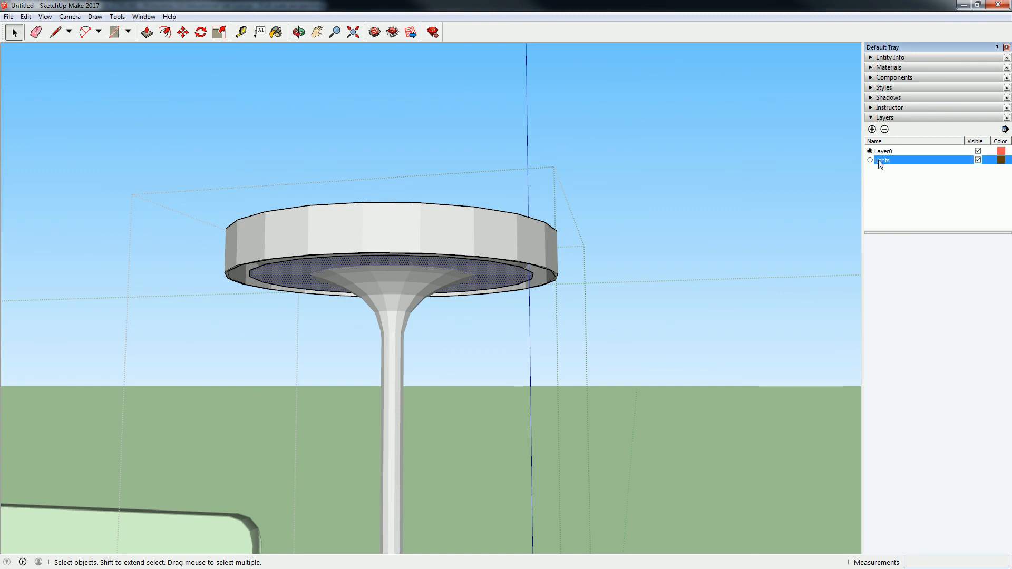
pyautogui.click(871, 57)
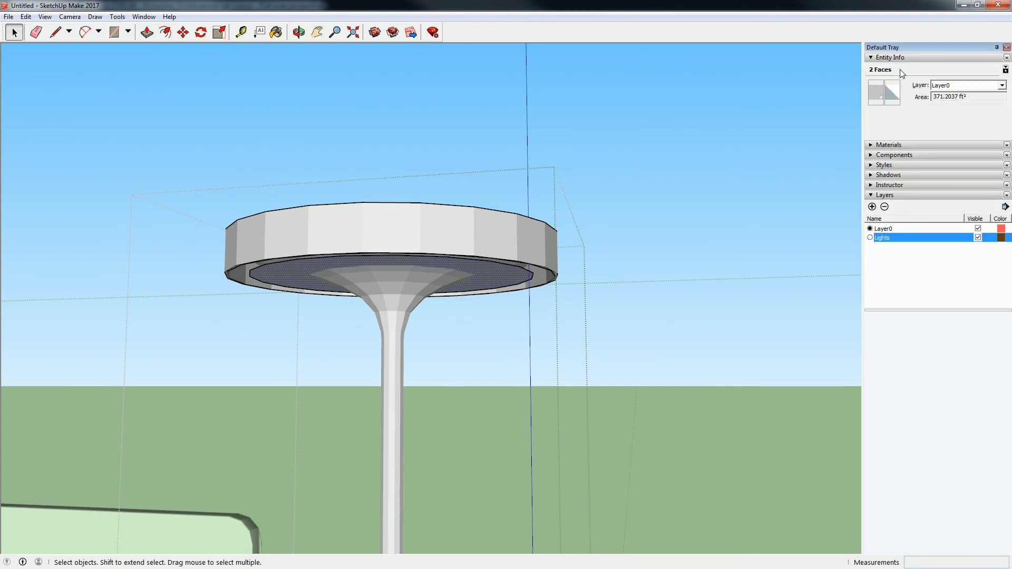
pyautogui.click(1003, 86)
pyautogui.click(954, 101)
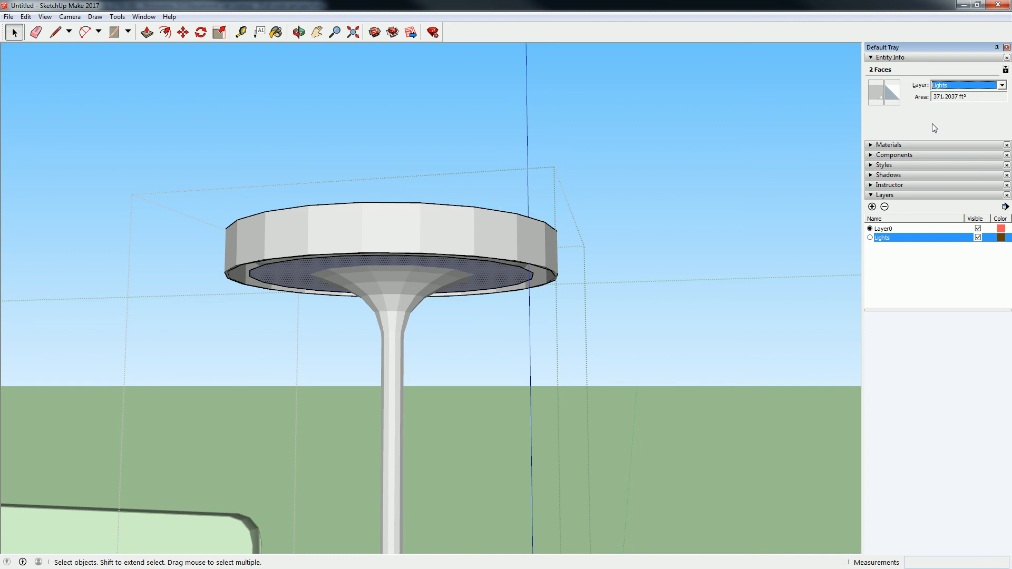
# Step: Choose 0003_DeepPink from the Colors-Named materials collection
pyautogui.click(899, 145)
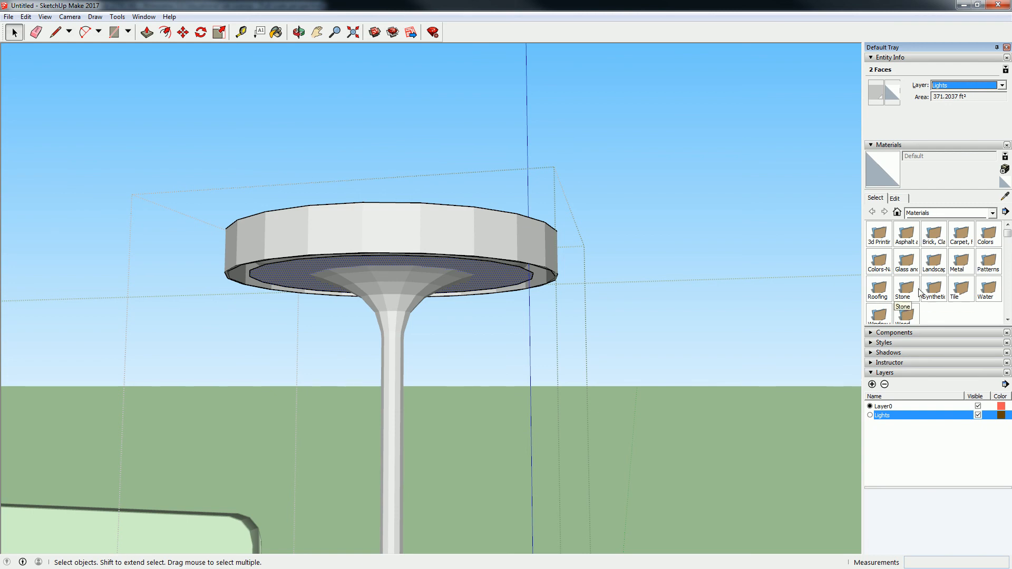
pyautogui.doubleClick(880, 264)
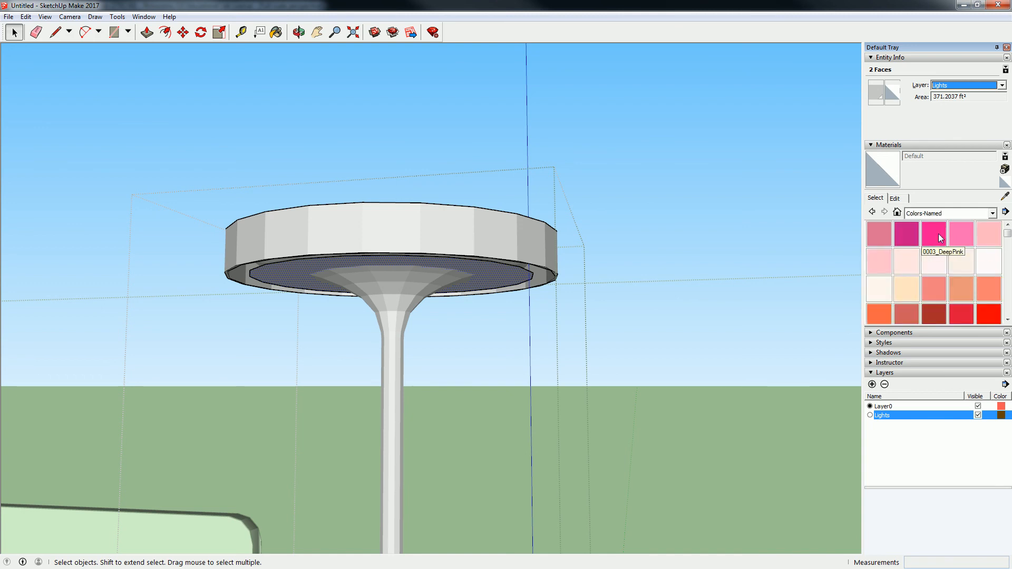
pyautogui.click(939, 237)
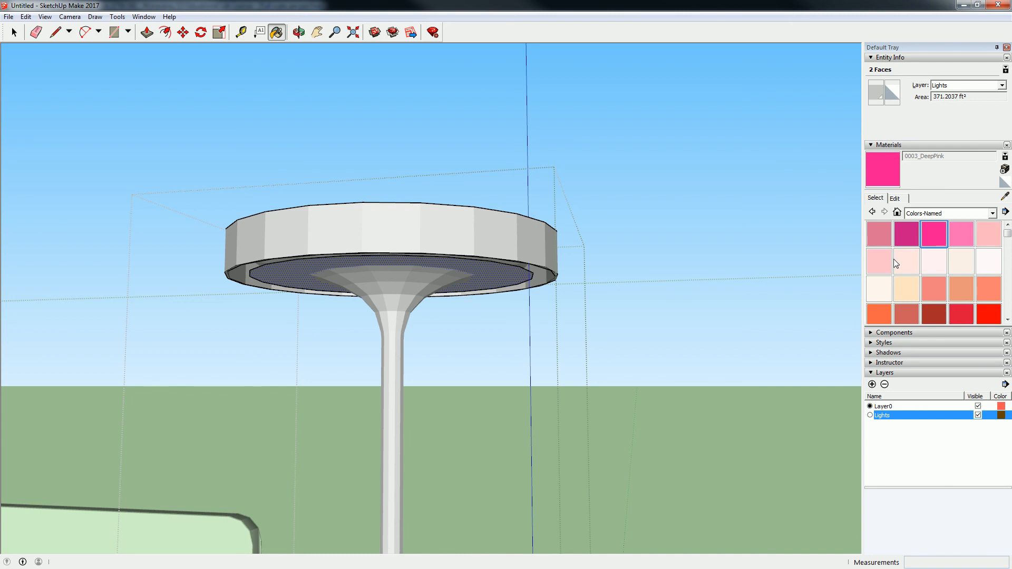
# Step: Paint the lamp's light face deep pink and clear the selection to view the whole desk
pyautogui.moveTo(549, 235); pyautogui.dragTo(487, 142, button='middle')
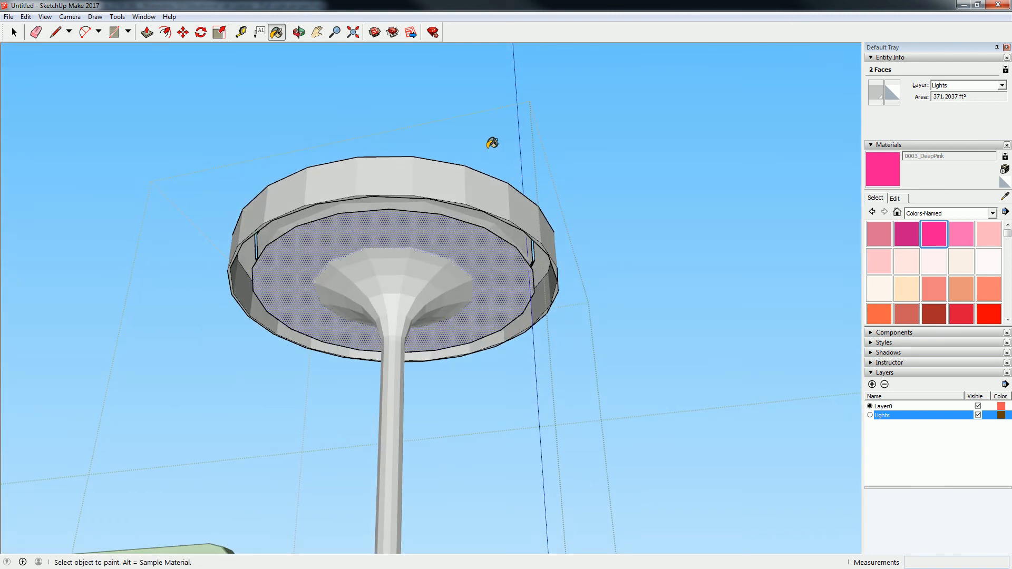
pyautogui.click(455, 228)
pyautogui.moveTo(454, 227); pyautogui.dragTo(515, 434, button='middle')
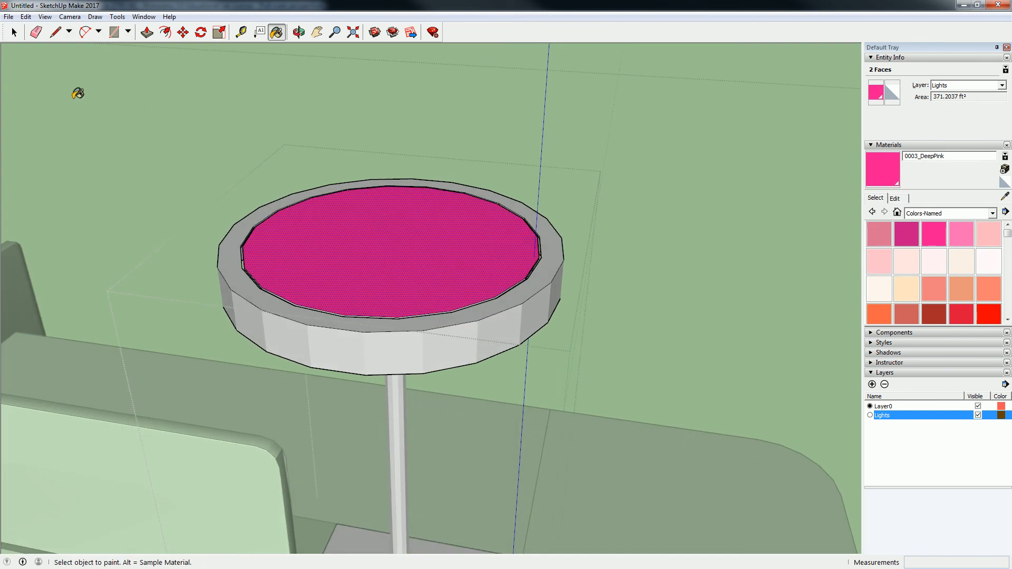
pyautogui.click(14, 31)
pyautogui.scroll(-4, 491, 158)
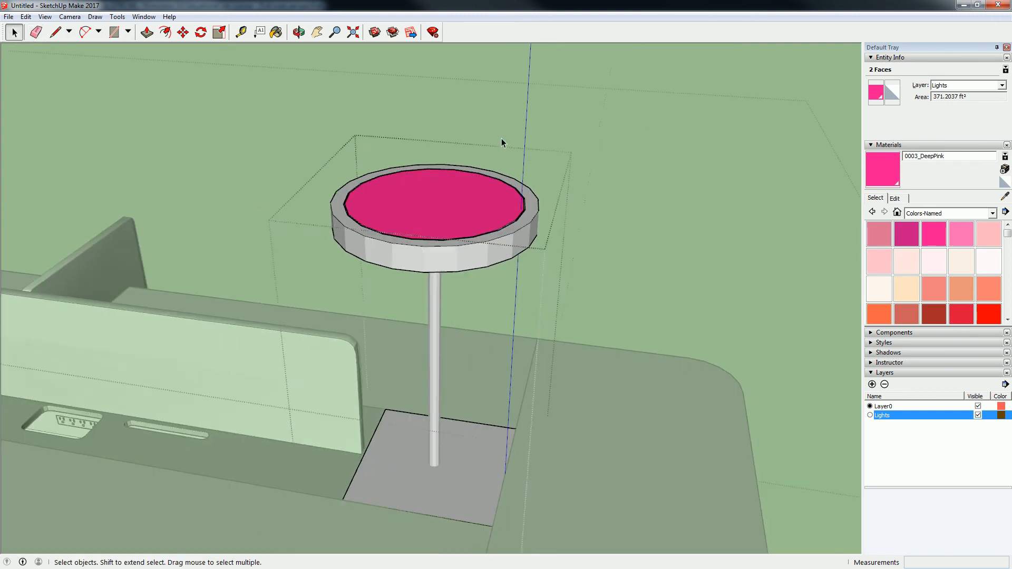
pyautogui.click(664, 204)
pyautogui.scroll(-6, 648, 208)
pyautogui.scroll(-4, 633, 215)
pyautogui.moveTo(632, 215)
pyautogui.mouseDown(button='middle')
pyautogui.moveTo(575, 241)
pyautogui.moveTo(578, 233)
pyautogui.mouseUp(button='middle')
pyautogui.scroll(2, 593, 231)
pyautogui.click(605, 228)
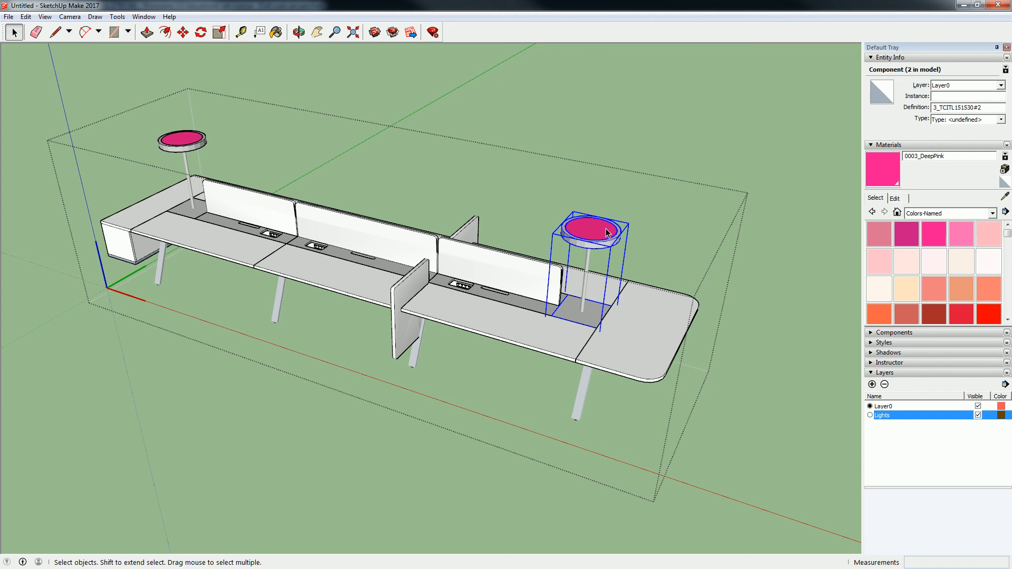
pyautogui.click(643, 87)
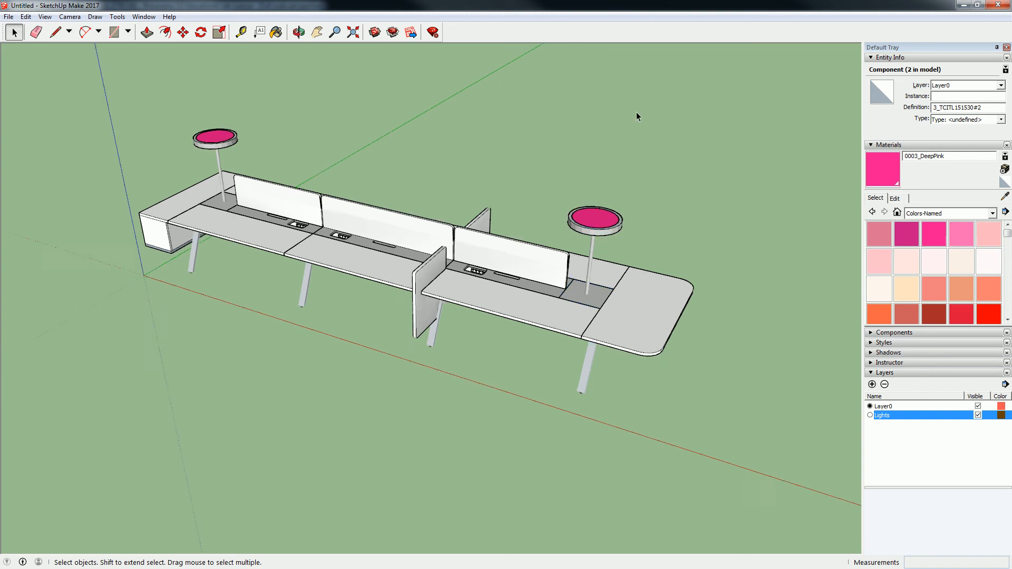
pyautogui.scroll(-3, 637, 111)
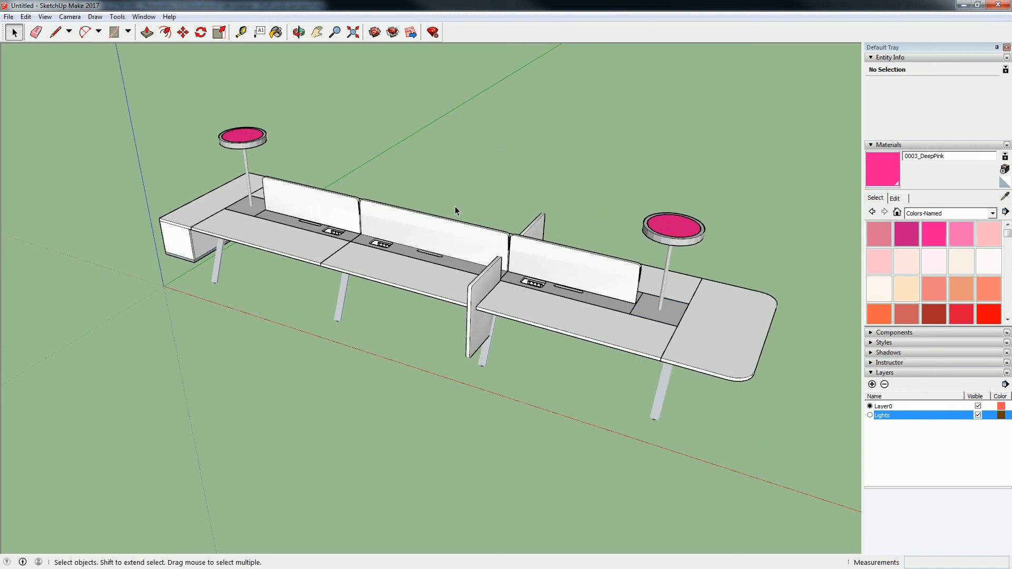